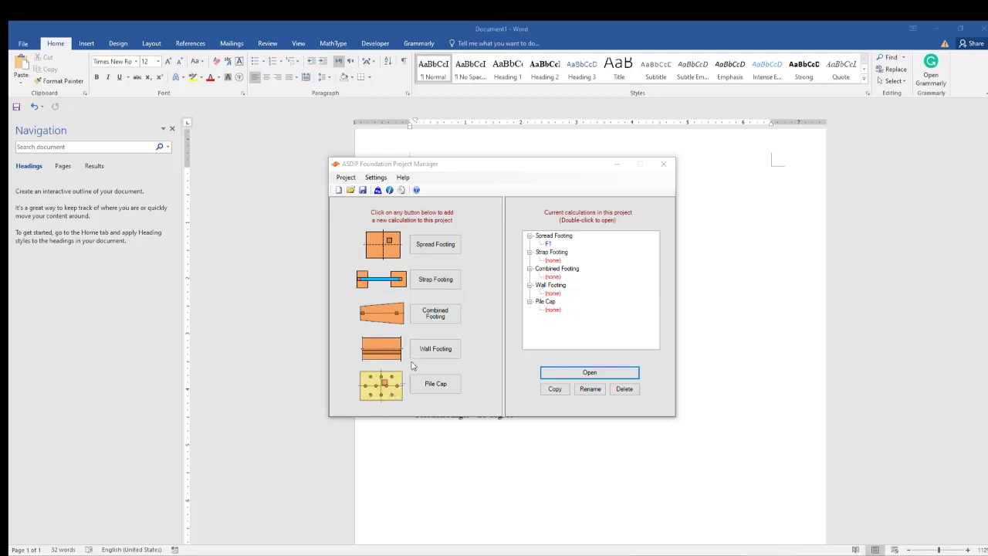
Remove the F1 calculation from Spread Footing in the Project Manager
left_click(548, 244)
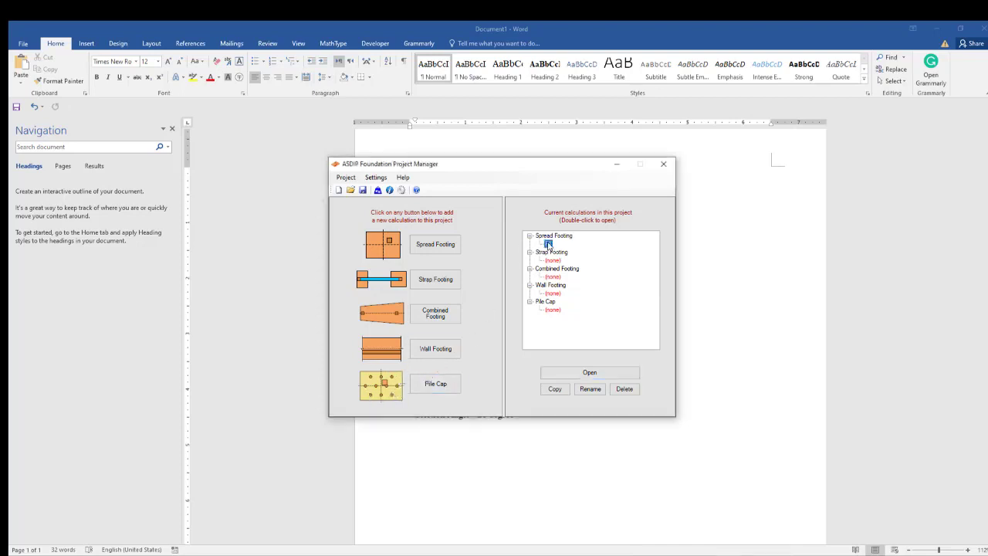
left_click(624, 389)
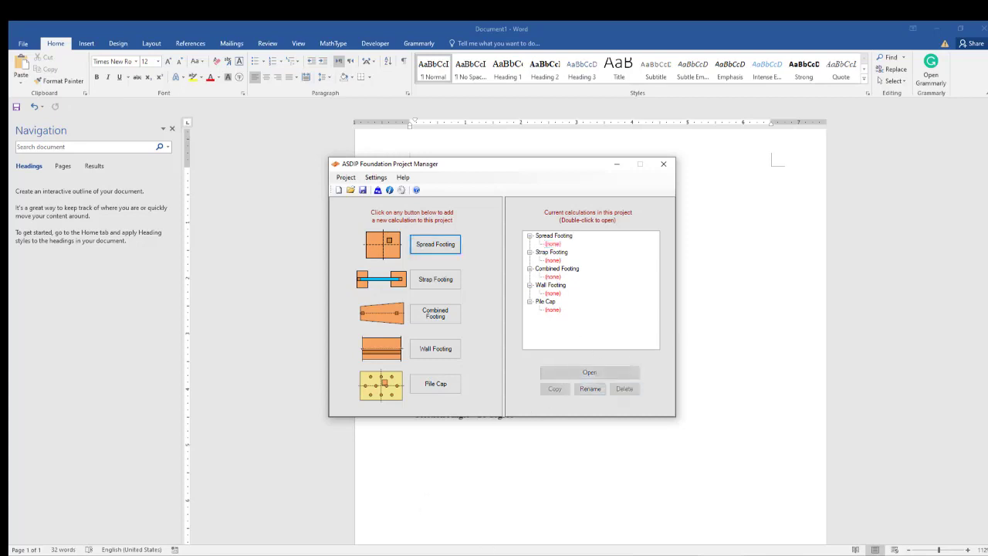
In the Word notes, review the footing name F1, L=2m, B=2 and the 40x40 cm column
left_click(495, 499)
double_click(417, 195)
key("Right")
mouse_move(415, 213)
left_mouse_down()
mouse_move(439, 214)
mouse_move(416, 213)
left_mouse_up()
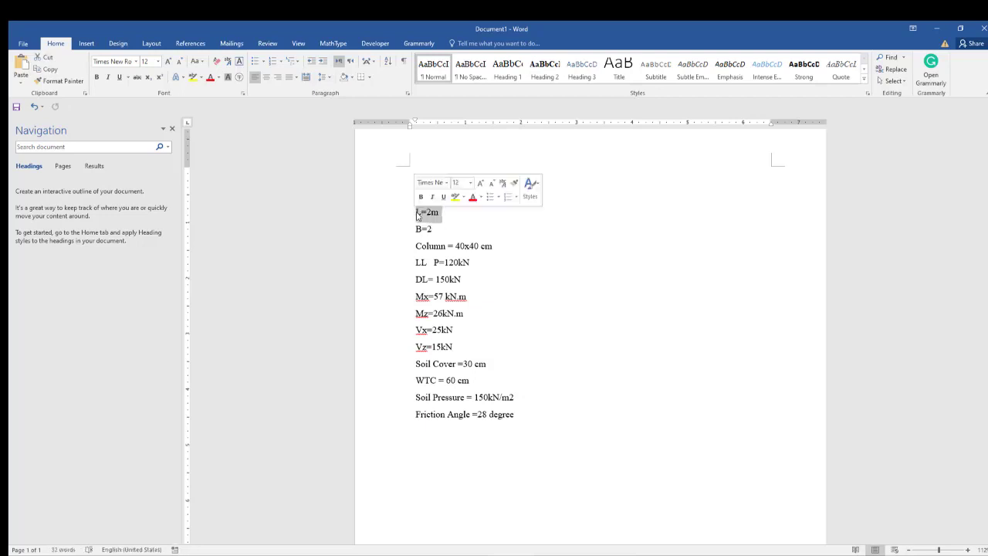
key("Right")
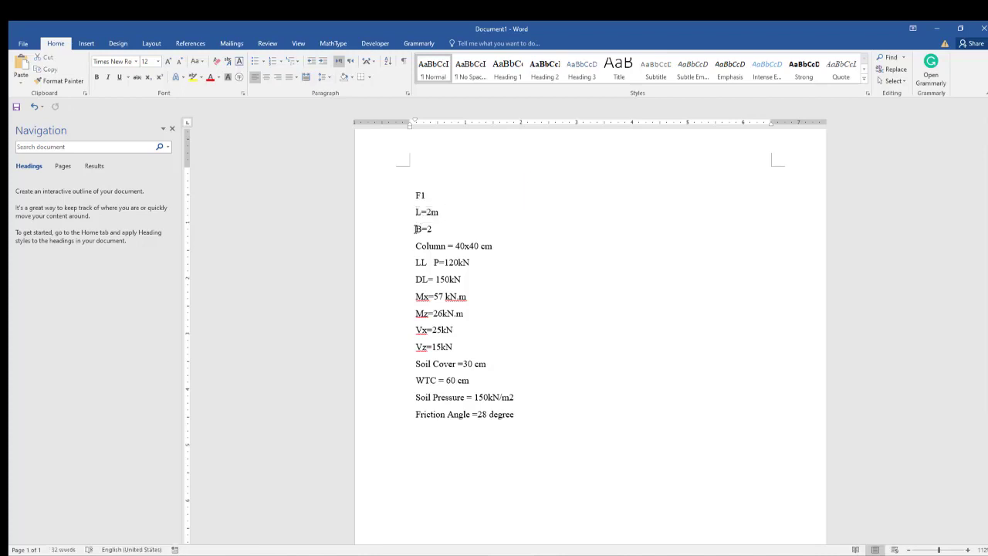
left_click_drag(416, 229, 433, 233)
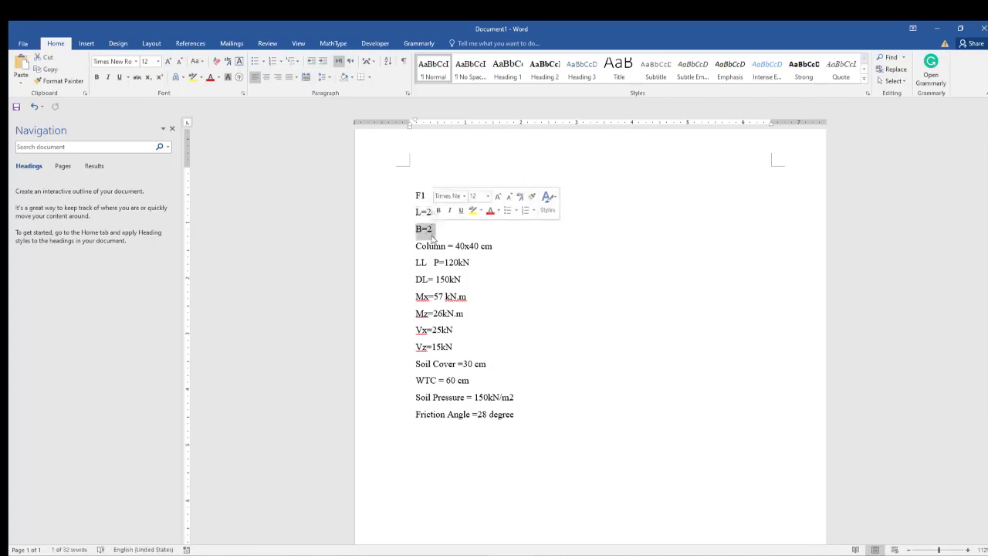
key("Right")
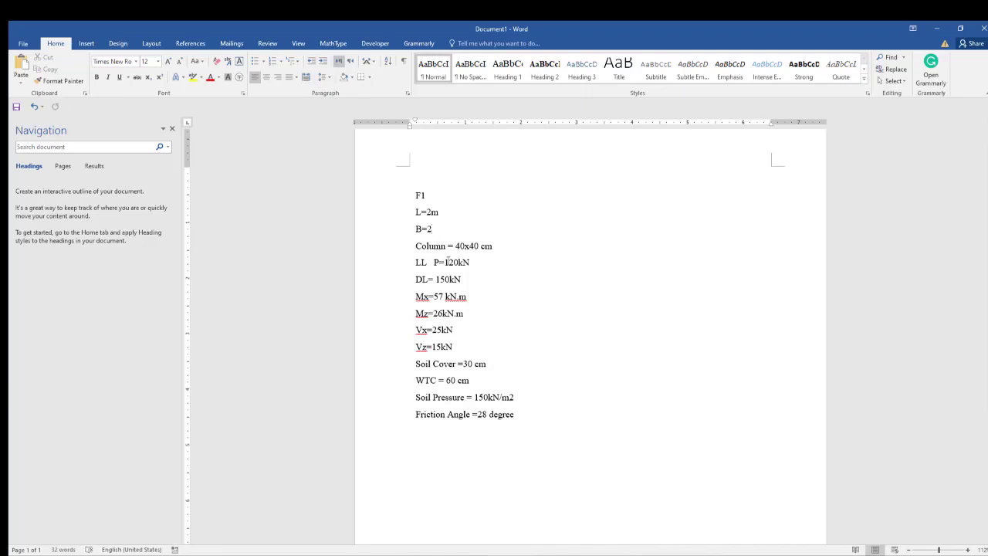
left_click_drag(418, 247, 492, 247)
left_click(466, 247)
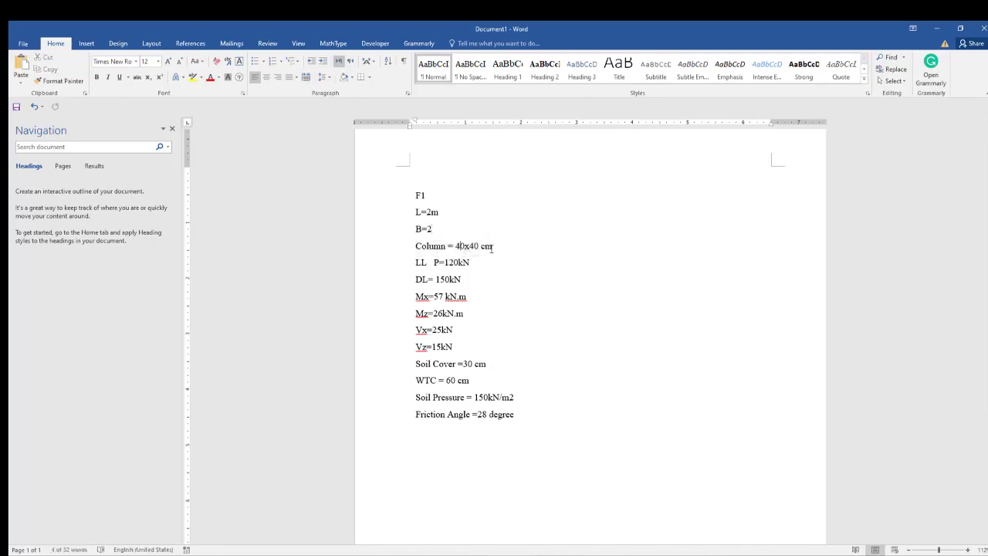
Review the loads: live load, DL=150 kN, Mx=57 kN.m, Mz=26 kN.m and shears Vx, Vz
mouse_move(416, 264)
left_mouse_down()
mouse_move(458, 263)
mouse_move(416, 264)
left_mouse_up()
left_click(453, 267)
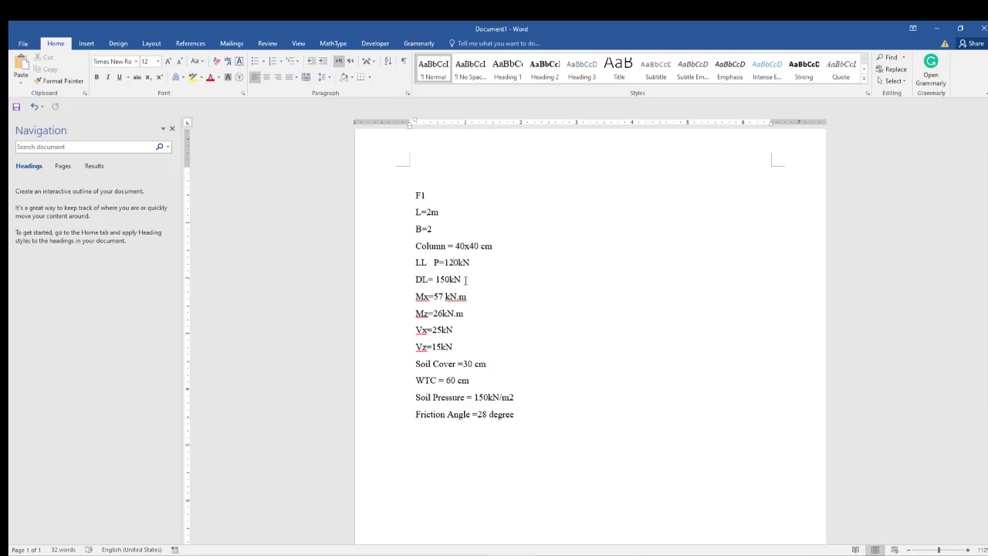
left_click_drag(466, 280, 416, 279)
left_click(459, 284)
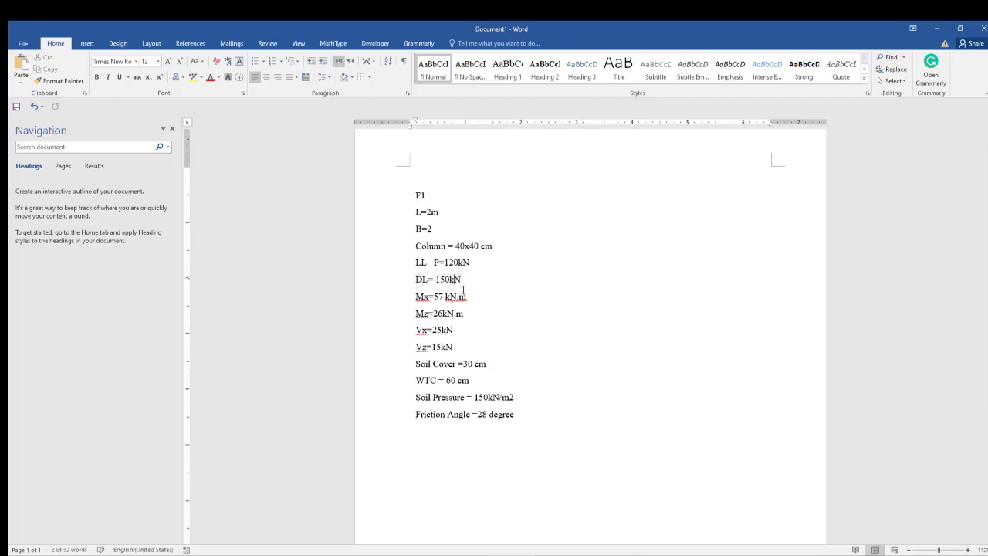
left_click_drag(468, 298, 415, 297)
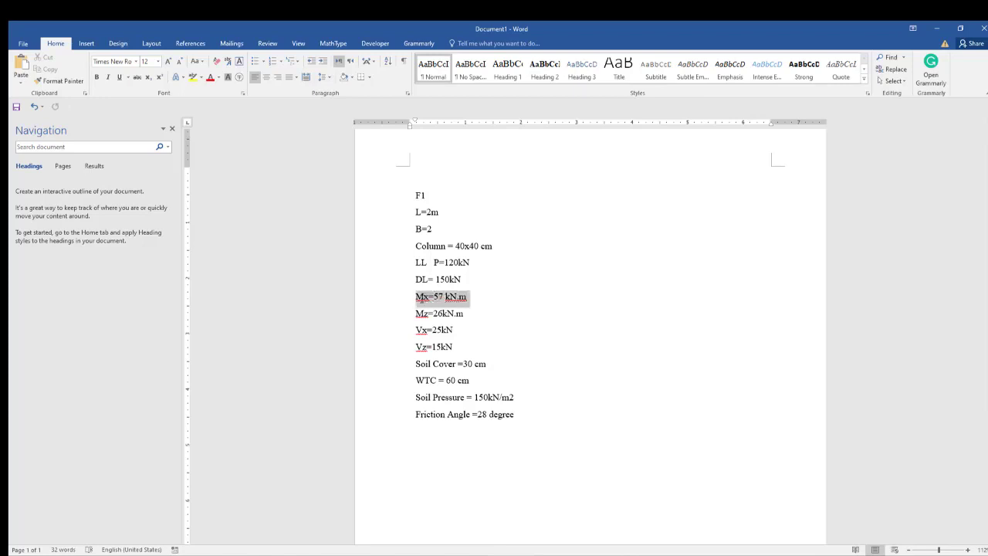
left_click(459, 315)
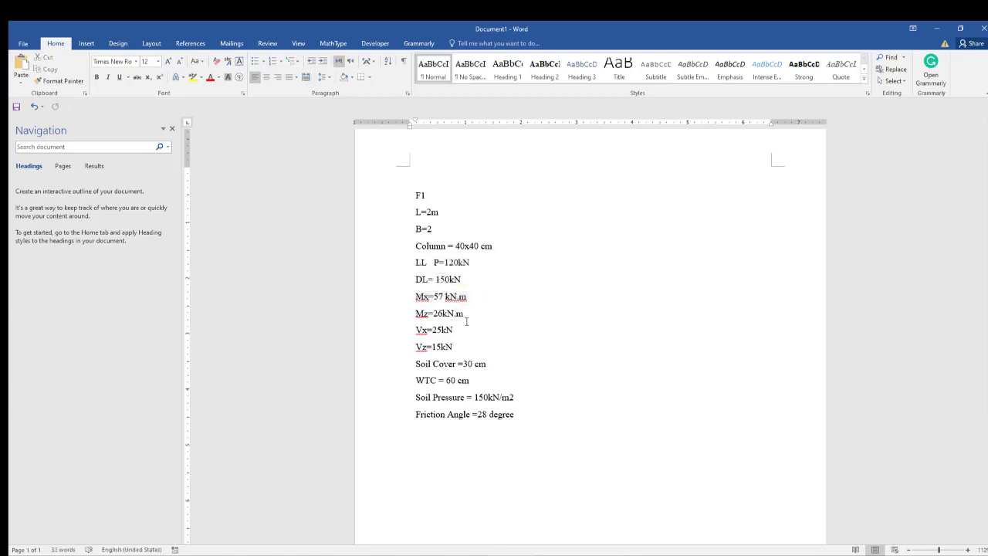
triple_click(444, 315)
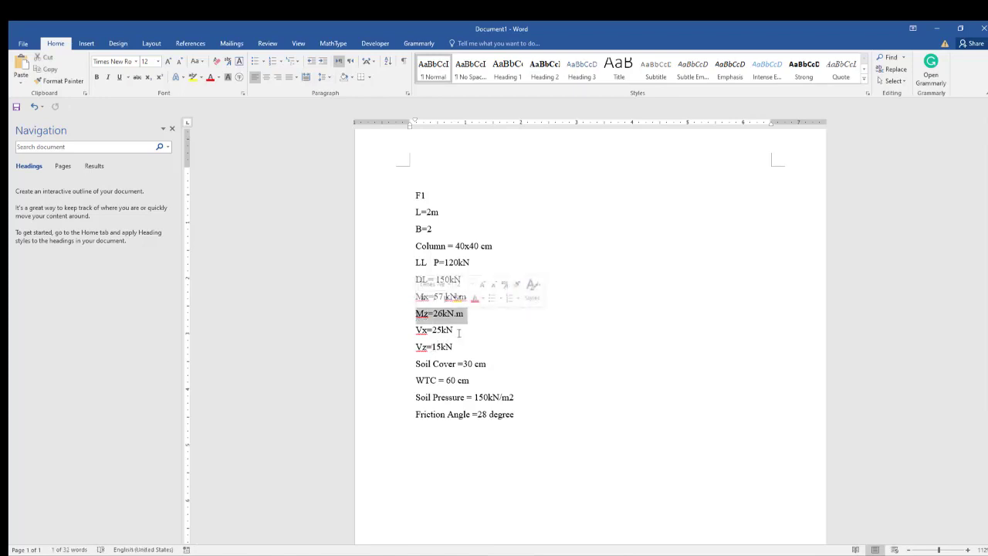
left_click_drag(459, 333, 417, 348)
left_click(425, 363)
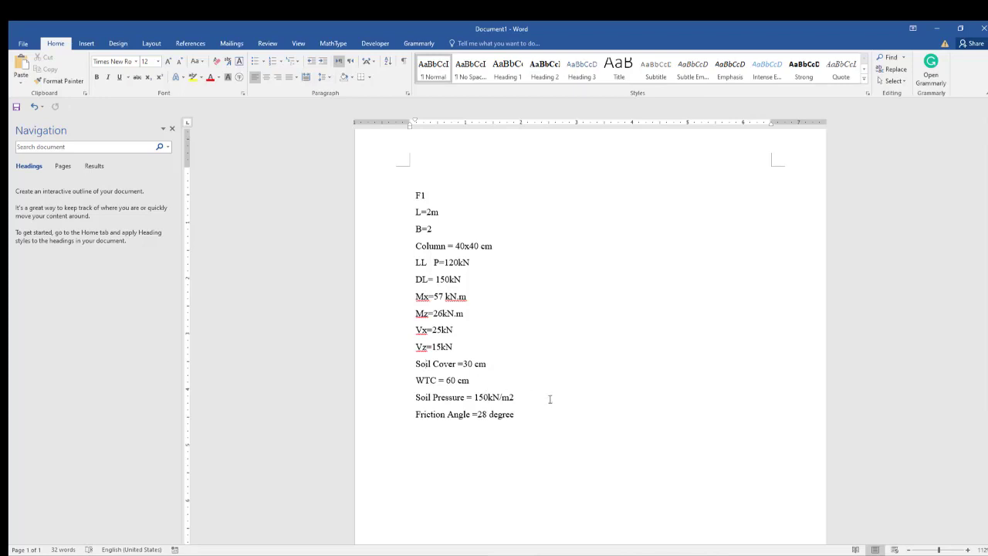
Review the soil data: 30 cm cover, water table depth, soil pressure units and friction angle
left_click_drag(487, 364, 438, 381)
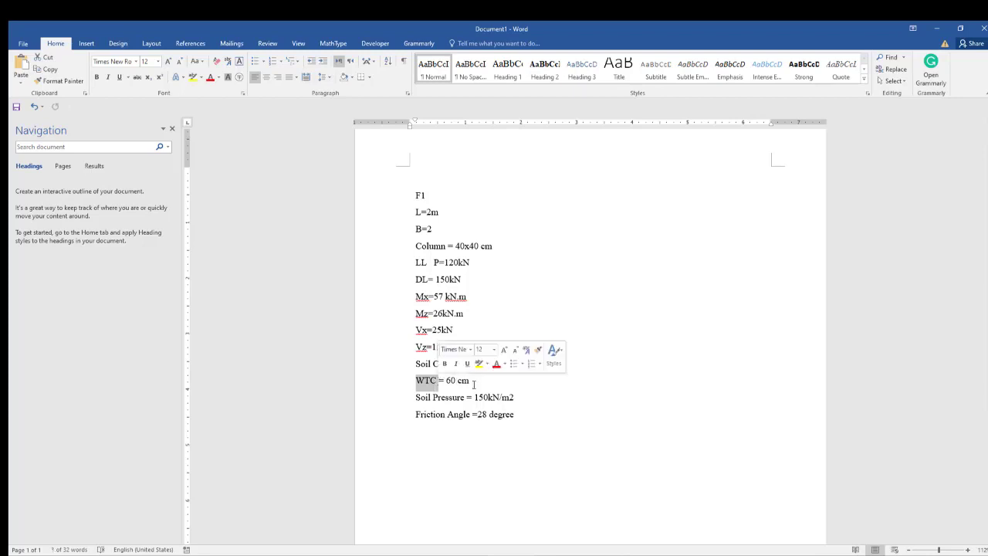
left_click(471, 380)
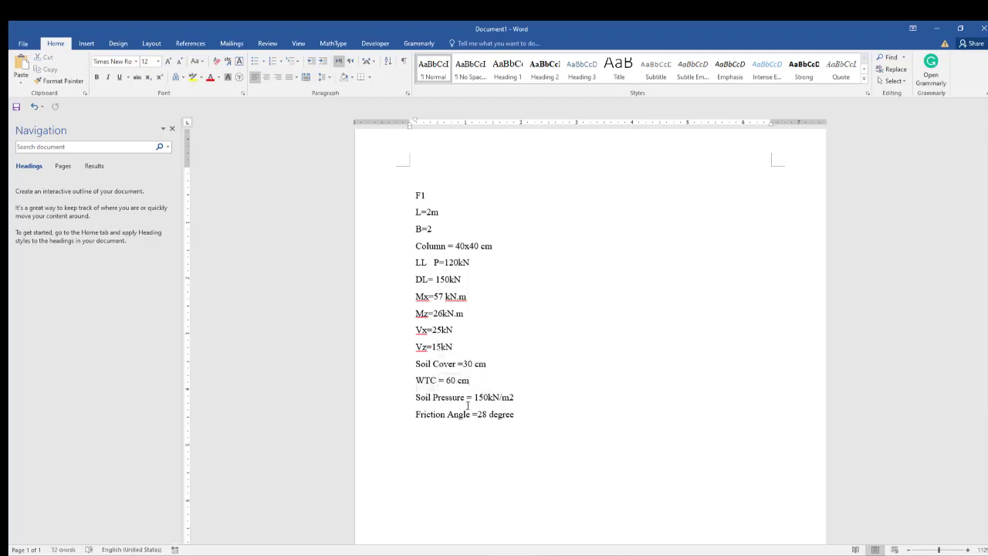
double_click(479, 400)
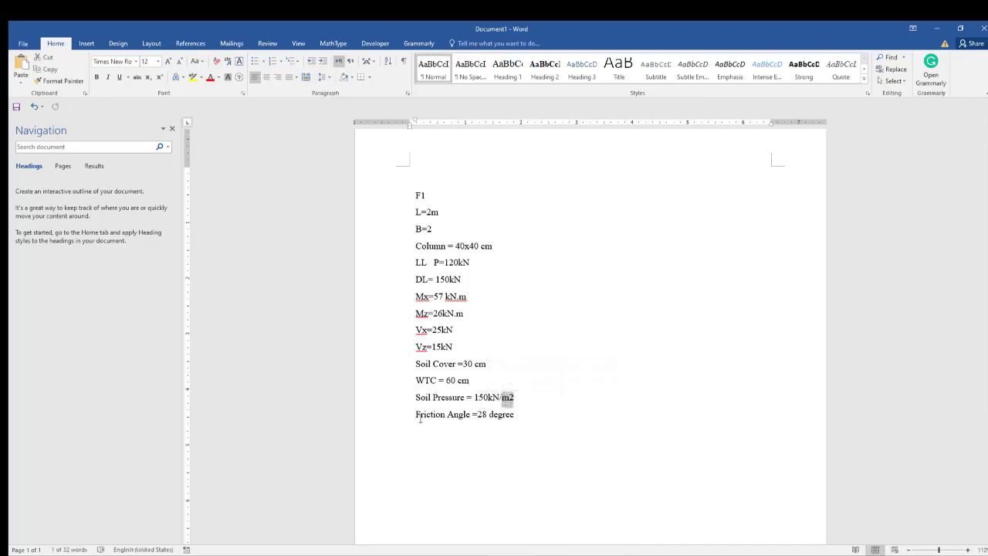
left_click(524, 416)
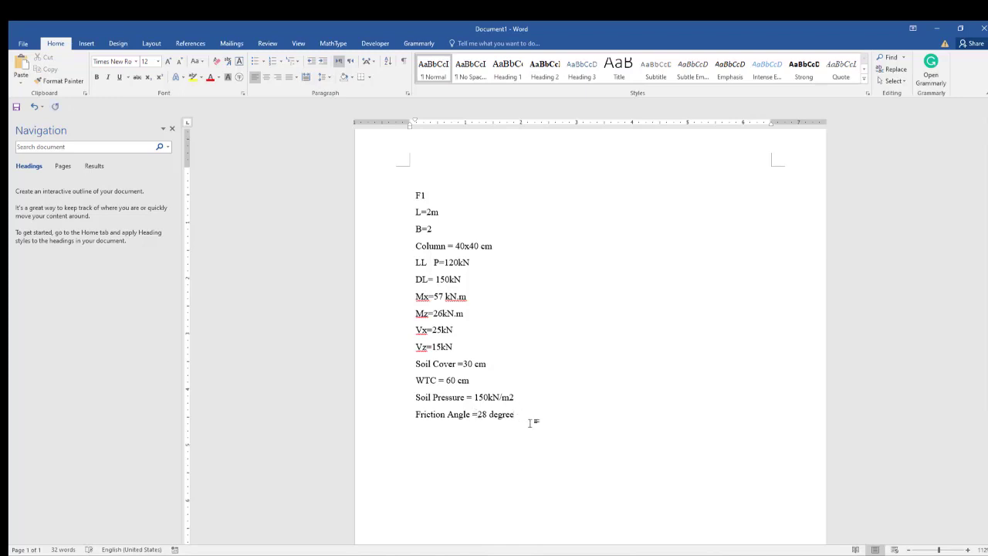
Add 'Concrete= 30 Mpa' and 'Fy=415 Map' lines below the friction angle, fixing typos
type("C30")
type(" Mpa ")
type("Fy=")
left_click(421, 430)
type("oncrete")
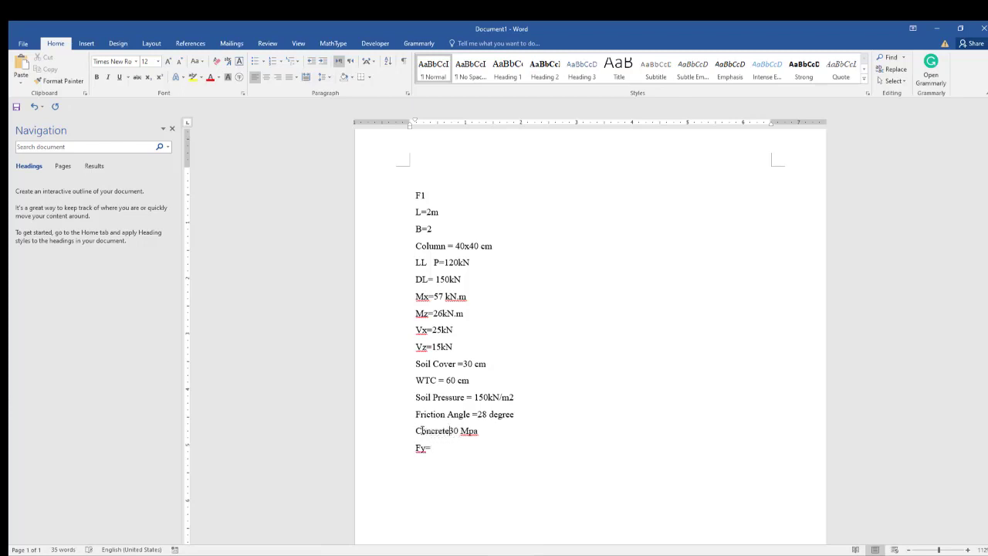
type("=")
left_click(432, 451)
type("41")
key("BackSpace")
type("415 Map")
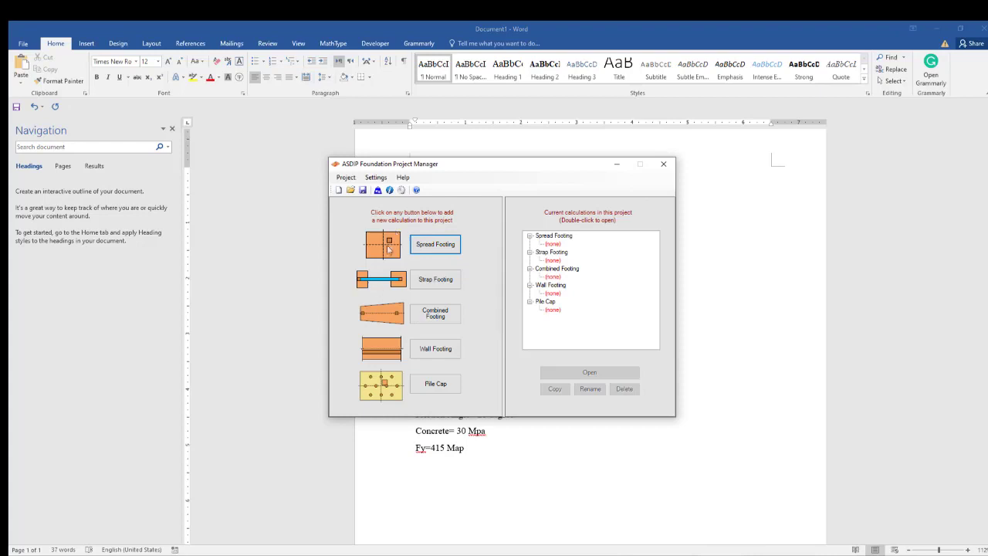
Add a new spread footing calculation named F1 and open it for design
left_click(433, 247)
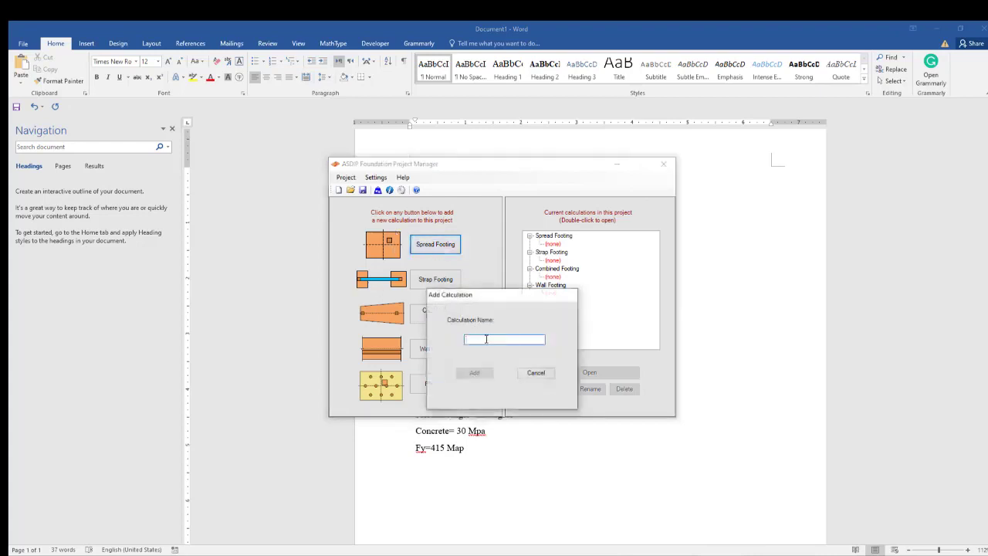
type("F1")
left_click(477, 370)
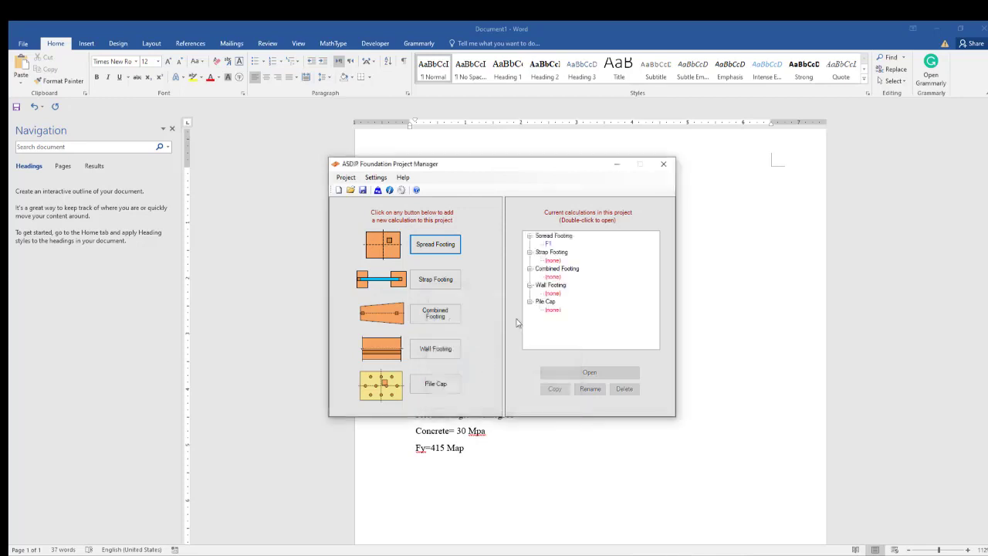
left_click(549, 244)
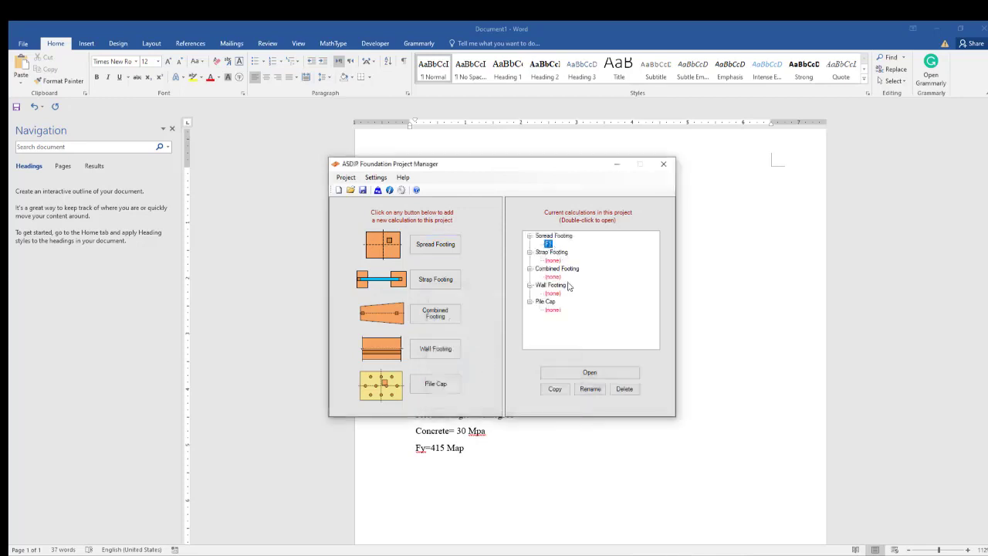
left_click(589, 372)
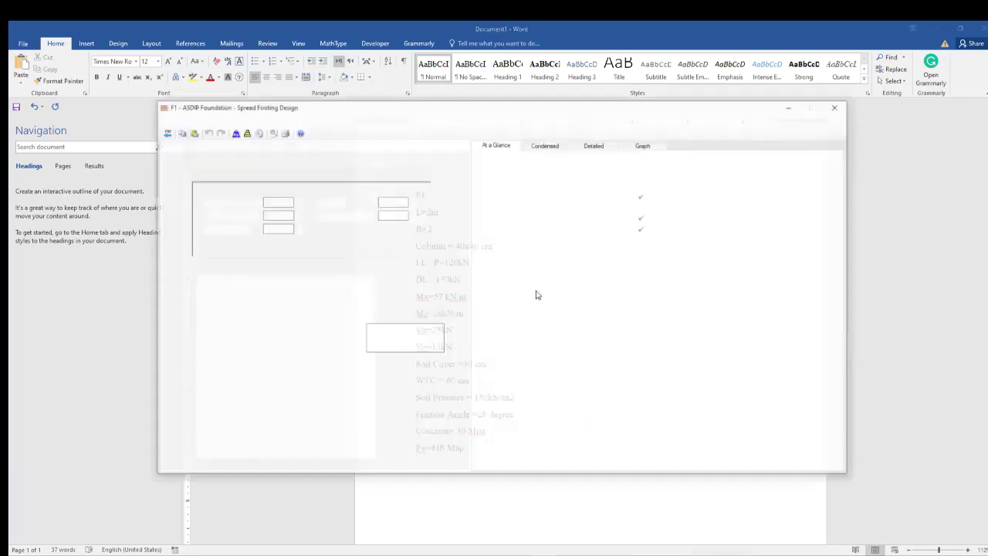
left_click_drag(610, 116, 600, 114)
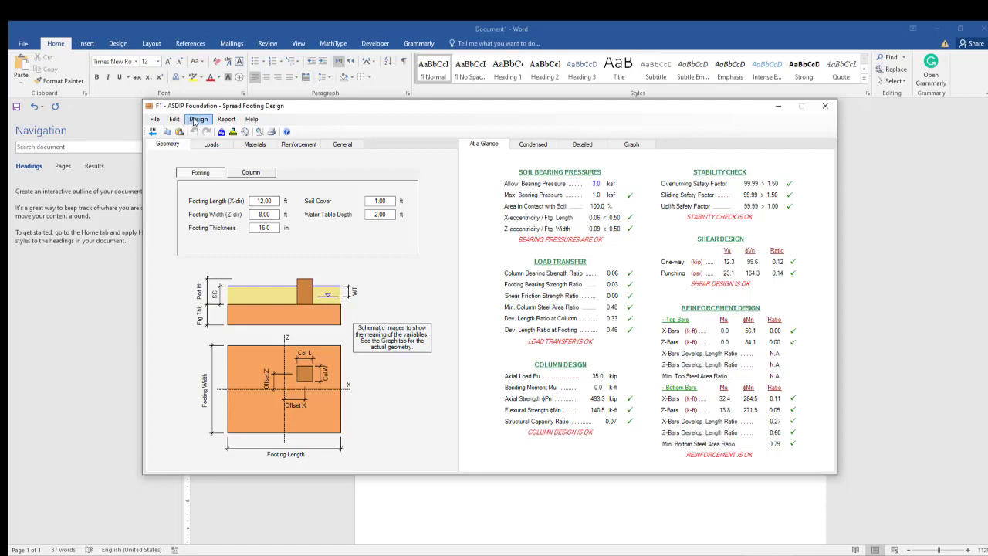
Switch the F1 design units to SI (kN, m, cm, MPa)
left_click(195, 123)
left_click(204, 133)
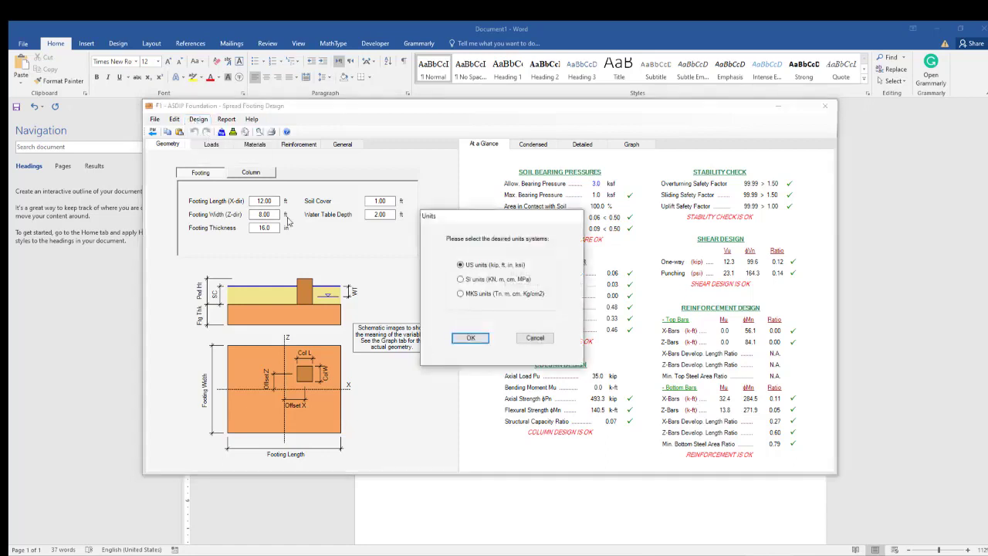
left_click(461, 278)
left_click(471, 338)
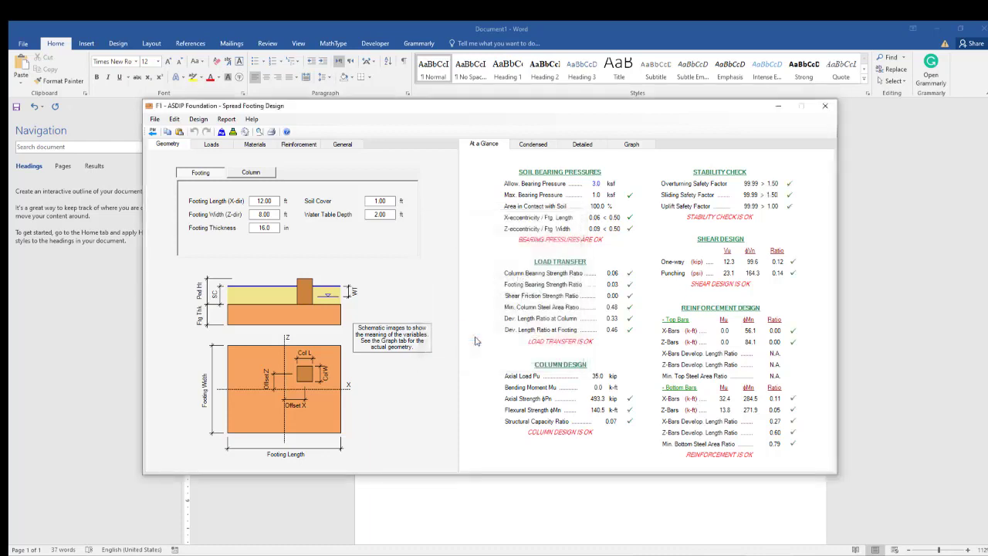
Make the footing 2.00 × 2.00 m and 60 cm thick, with 0.30 m soil cover and 0.60 m water table
left_click_drag(276, 201, 258, 200)
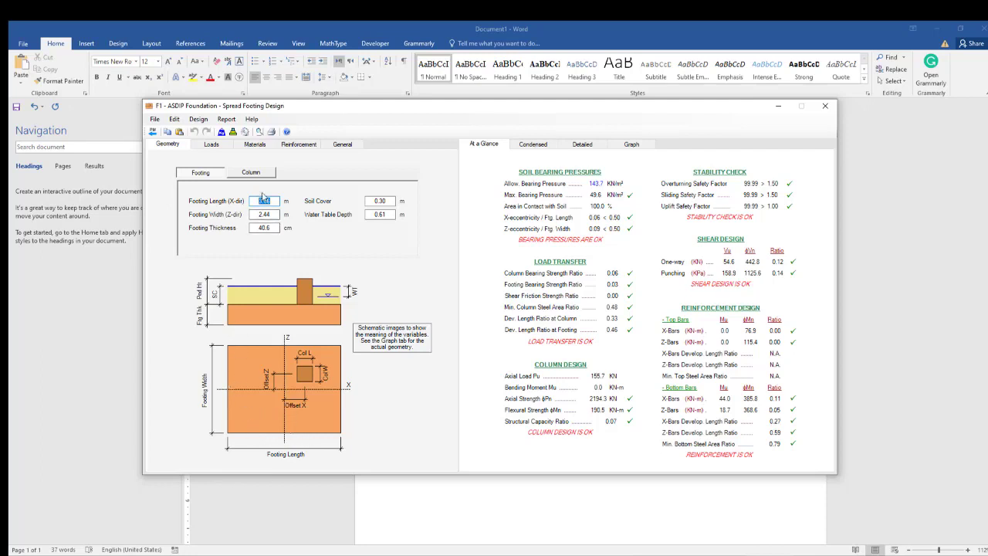
type("2.00")
left_click(249, 215)
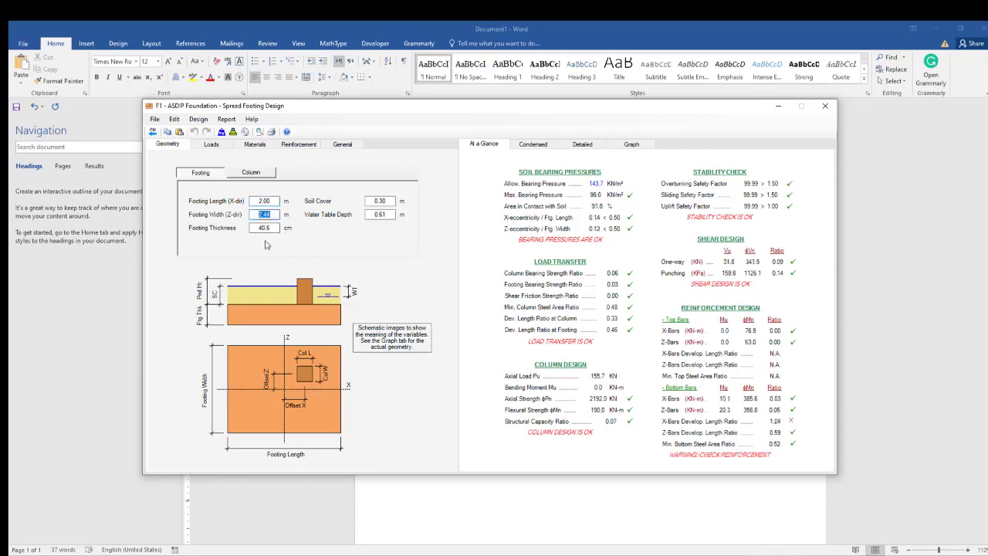
type("2")
left_click_drag(270, 227, 253, 230)
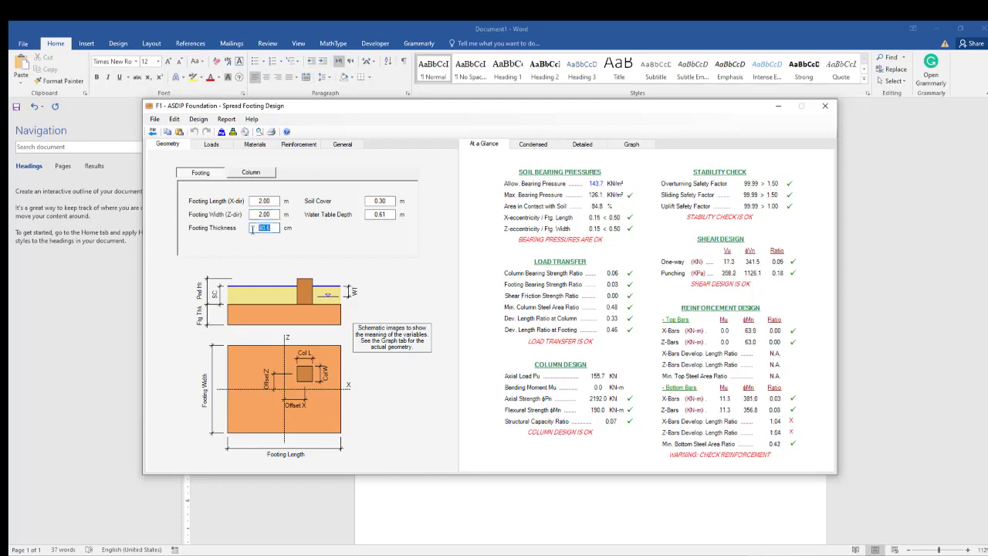
type("60")
key("Tab")
left_click(382, 201)
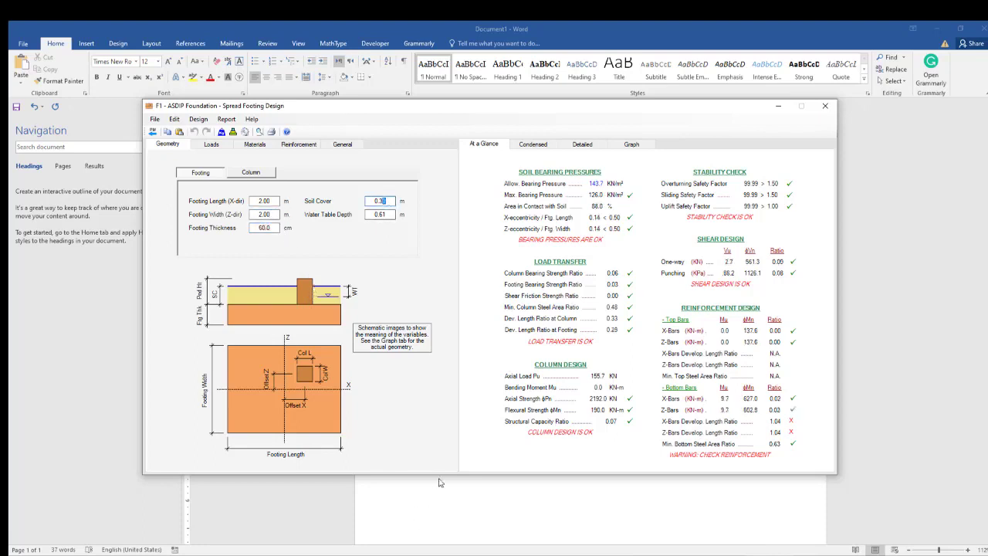
left_click_drag(507, 106, 532, 389)
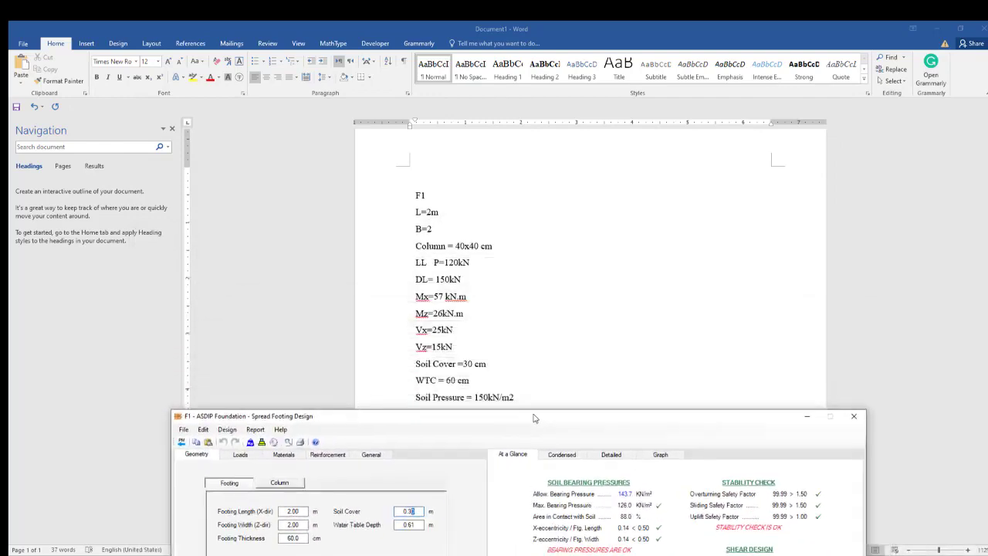
left_click_drag(535, 418, 507, 103)
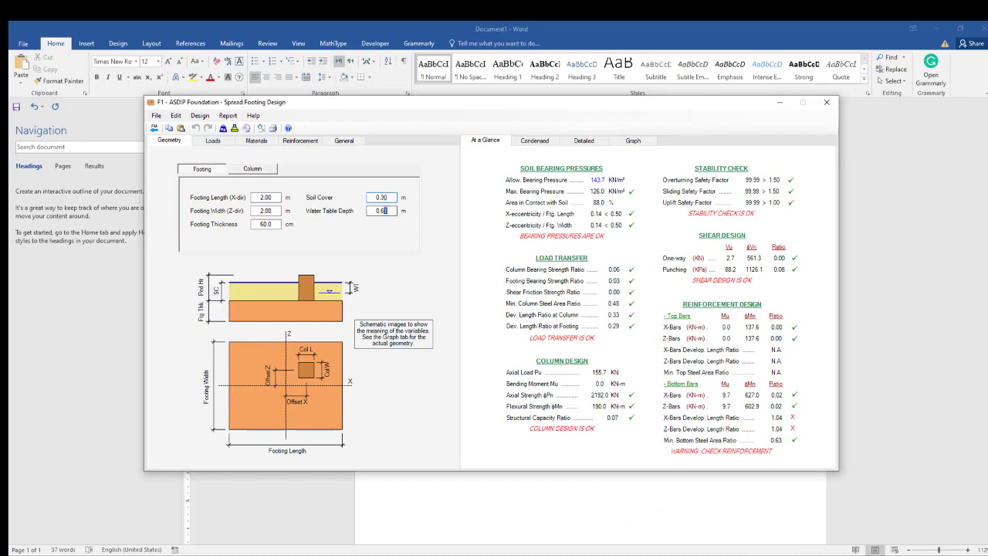
left_click(250, 170)
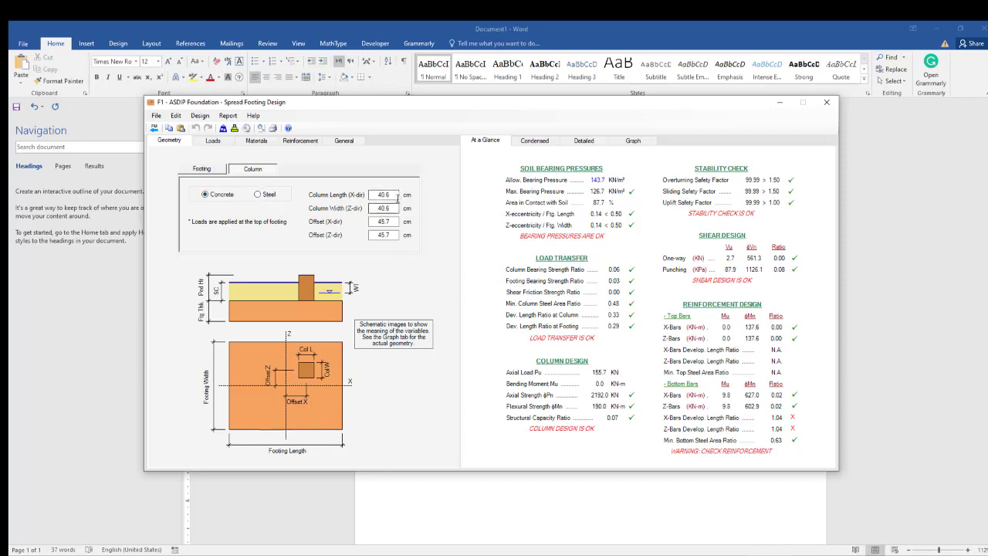
Set the column length and width to 40 cm each
left_click_drag(389, 195, 370, 195)
type("40")
double_click(374, 208)
type("40")
left_click(388, 221)
Set the column X and Z offsets to 0 so it sits centred
left_click_drag(395, 222, 377, 221)
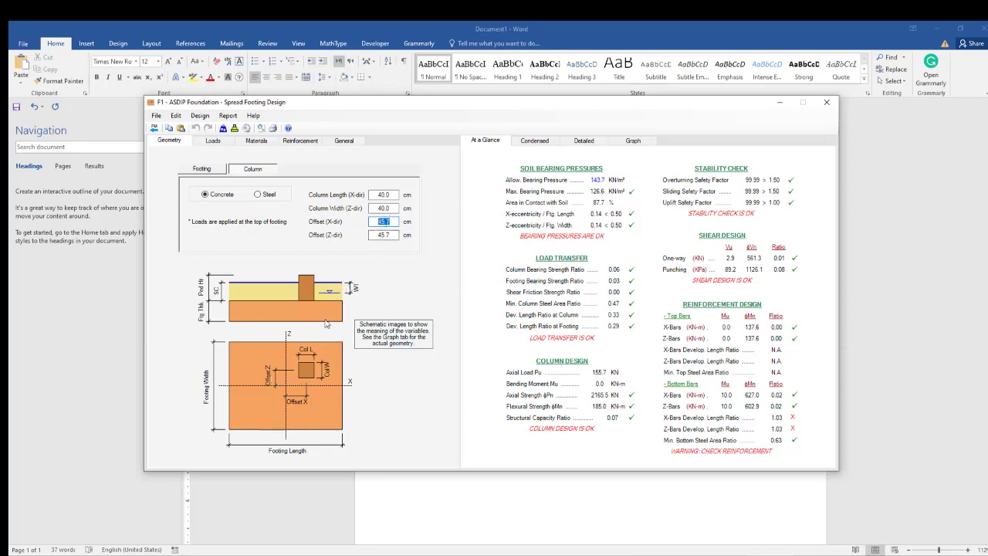
type("0")
key("Tab")
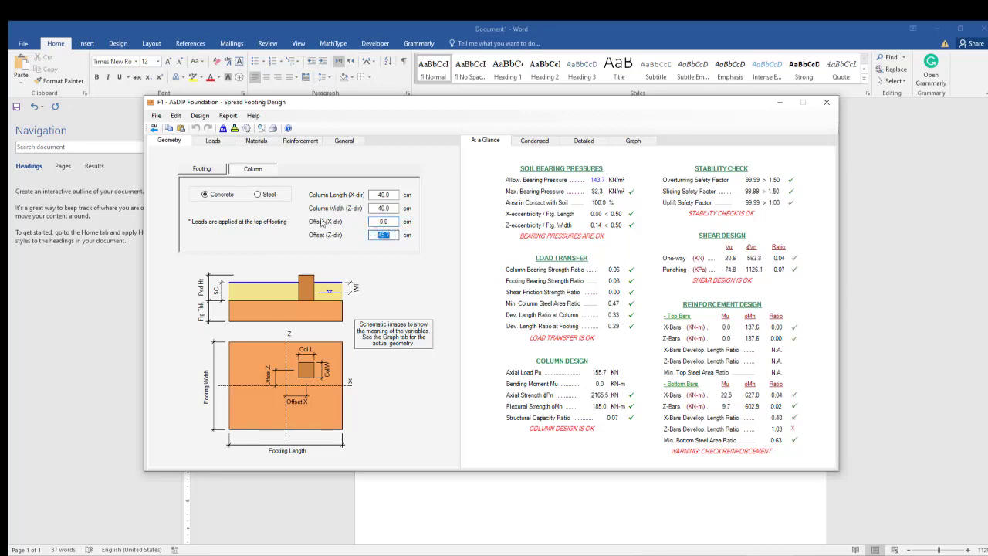
type("0")
left_click(387, 220)
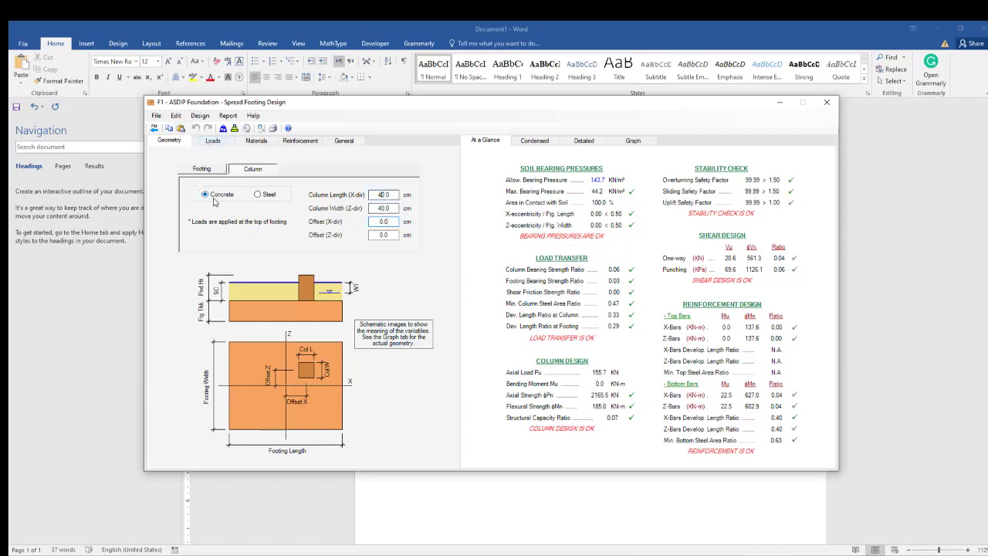
Enter dead loads P=150 kN, Mx=57 and Mz=26 kN·m, Vx=25 and Vz=15 kN
left_click(211, 143)
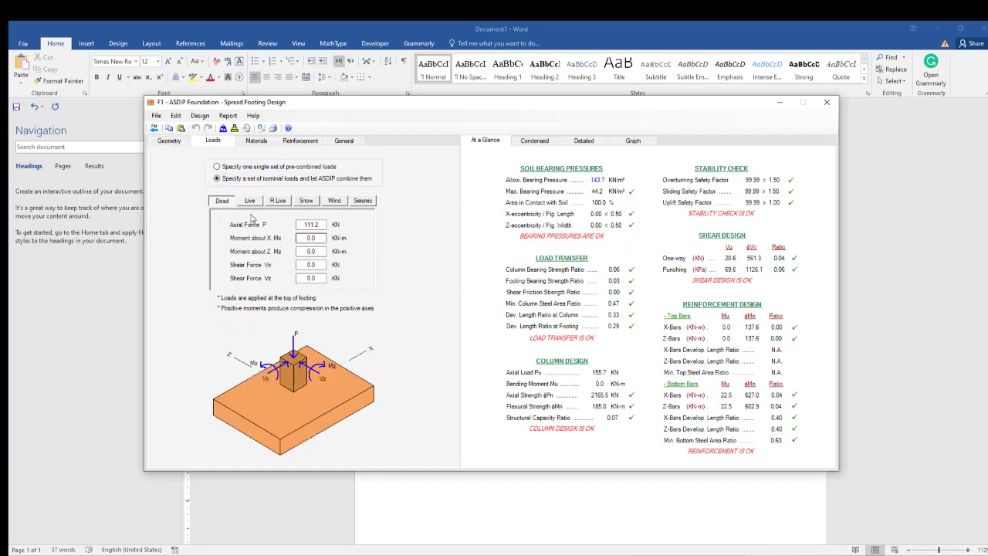
left_click_drag(318, 226, 306, 226)
type("150")
left_click_drag(320, 238, 302, 239)
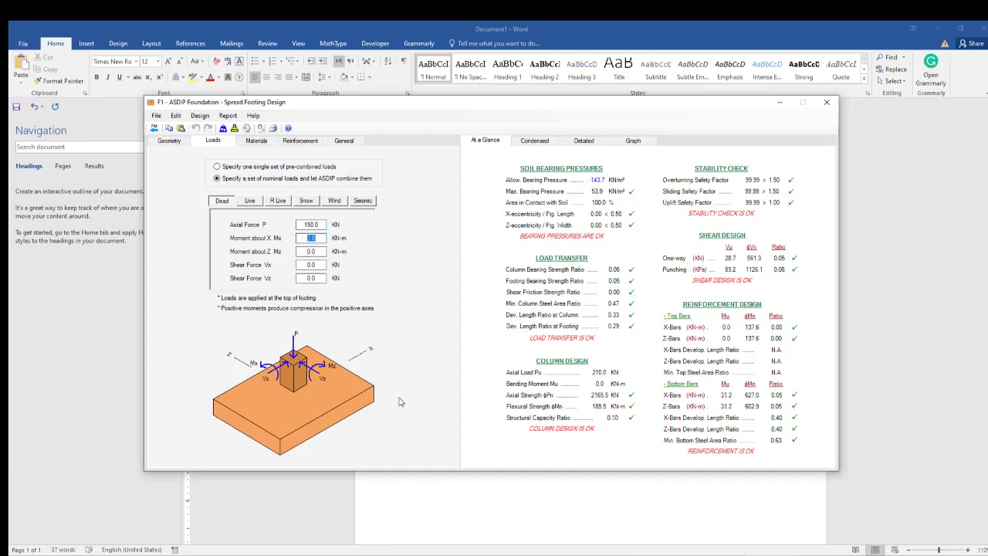
left_click_drag(422, 105, 828, 142)
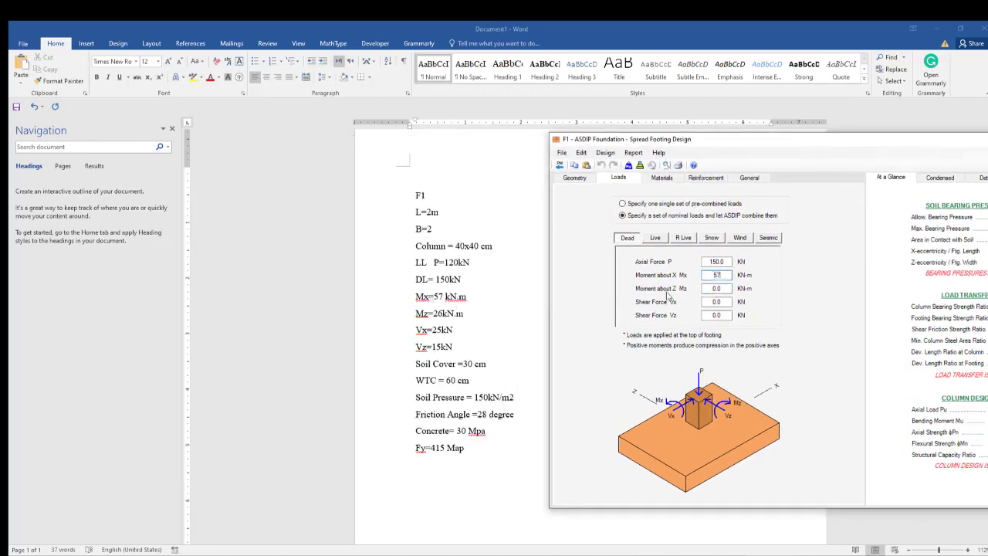
left_click(707, 289)
left_click(716, 302)
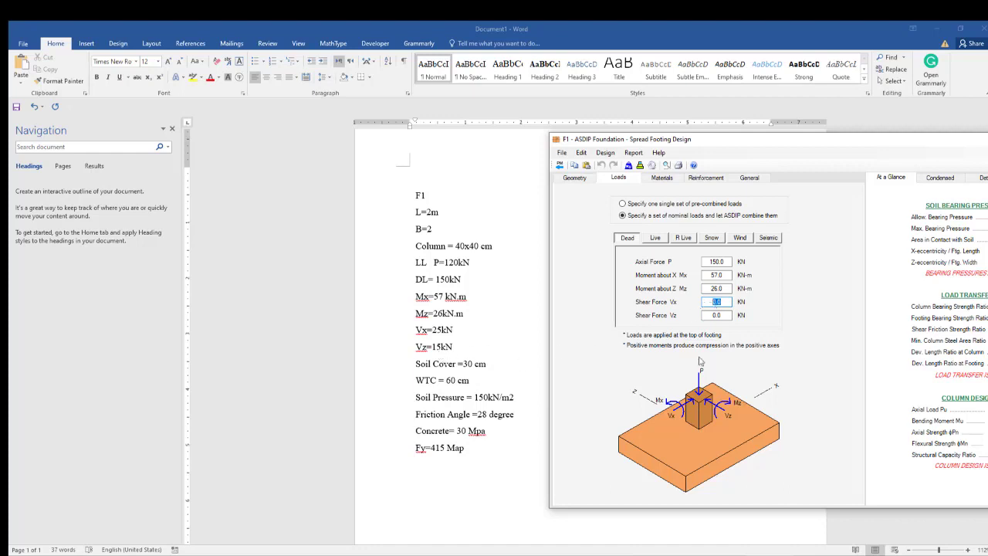
type("25")
key("Tab")
type("15")
left_click(719, 302)
Enter a live axial load of 120 kN
left_click(655, 237)
left_click(715, 261)
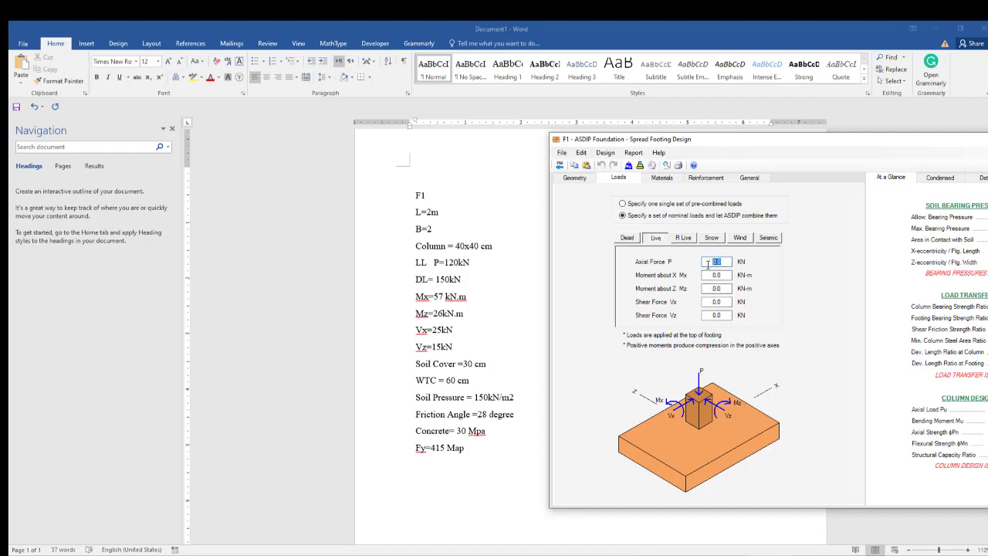
type("120")
left_click(718, 275)
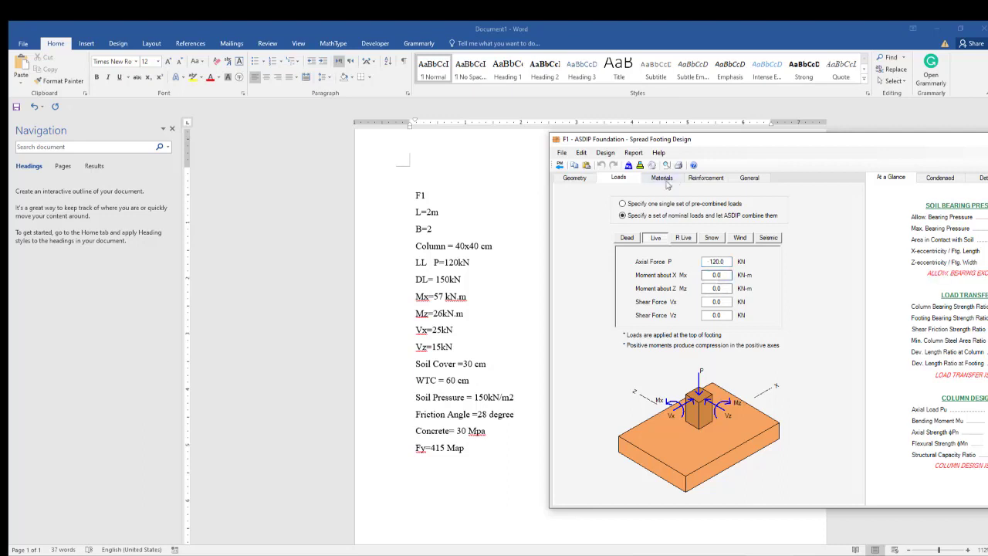
Check the roof live, snow, wind and seismic cases, then re-verify the dead loads
left_click_drag(727, 142, 537, 132)
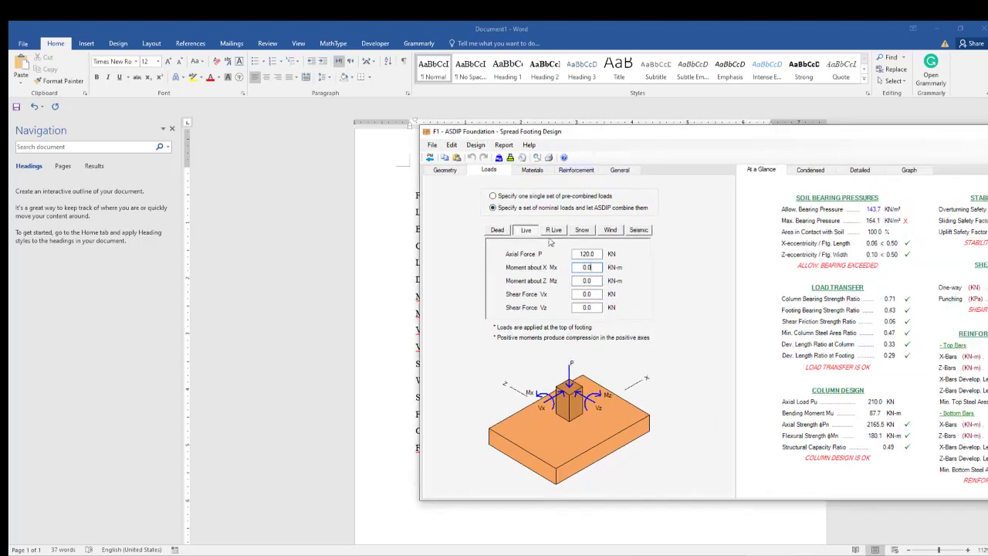
left_click(554, 230)
left_click(581, 230)
left_click(609, 230)
left_click(638, 235)
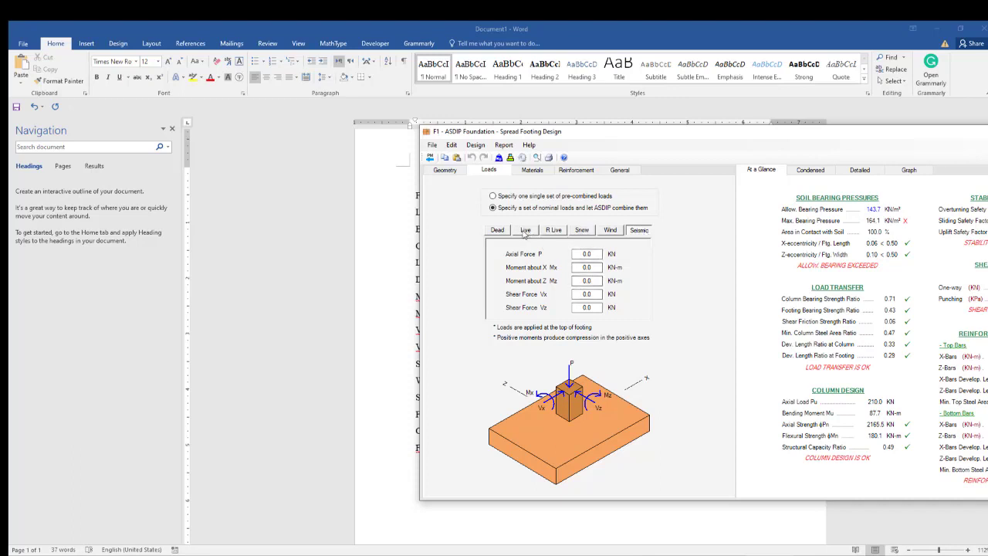
left_click(500, 232)
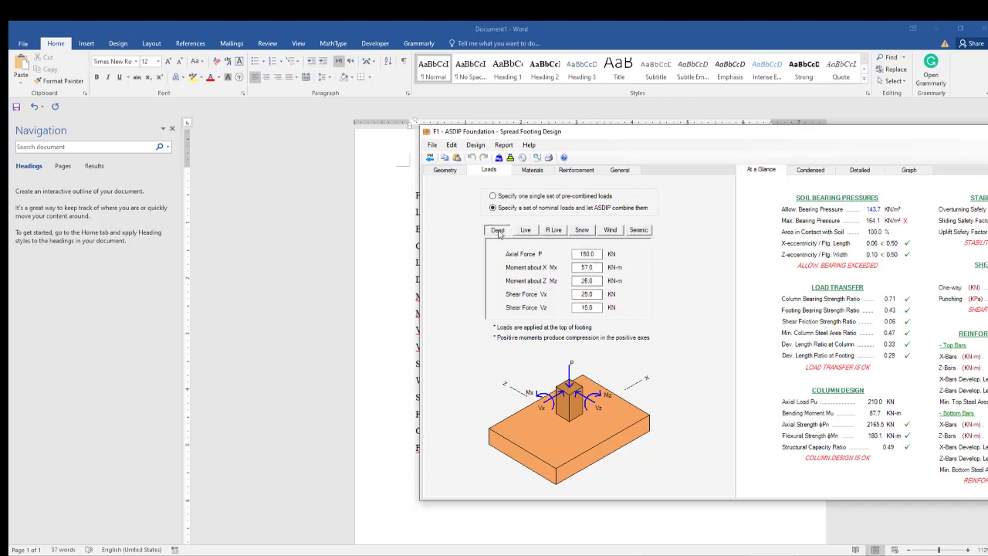
left_click(533, 170)
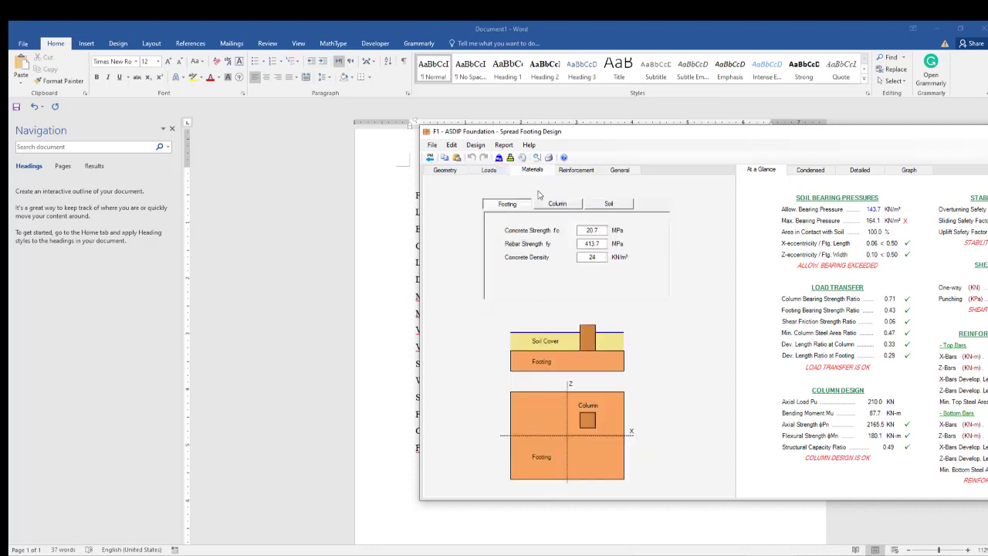
Set footing concrete f'c to 30 MPa and rebar fy to 415 MPa
left_click_drag(621, 132, 551, 118)
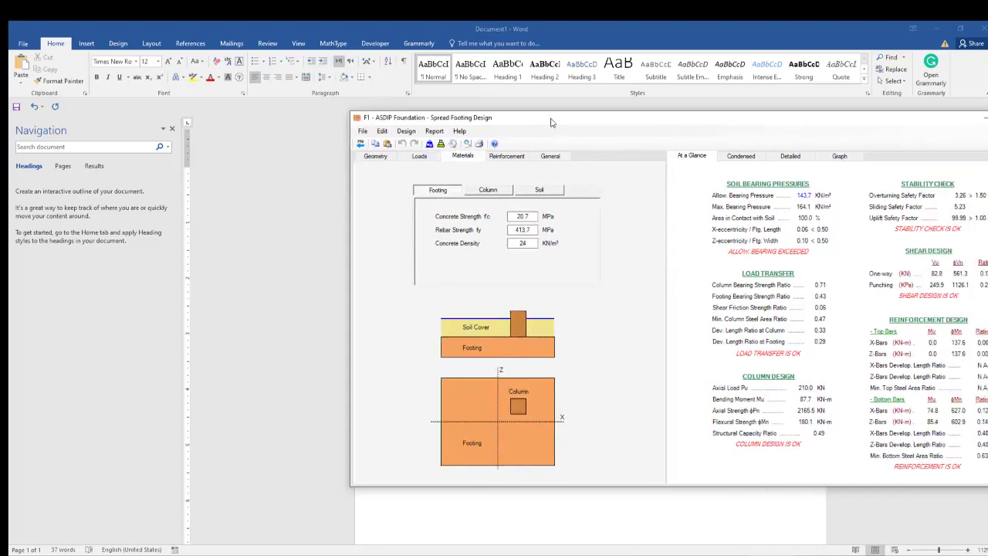
double_click(511, 217)
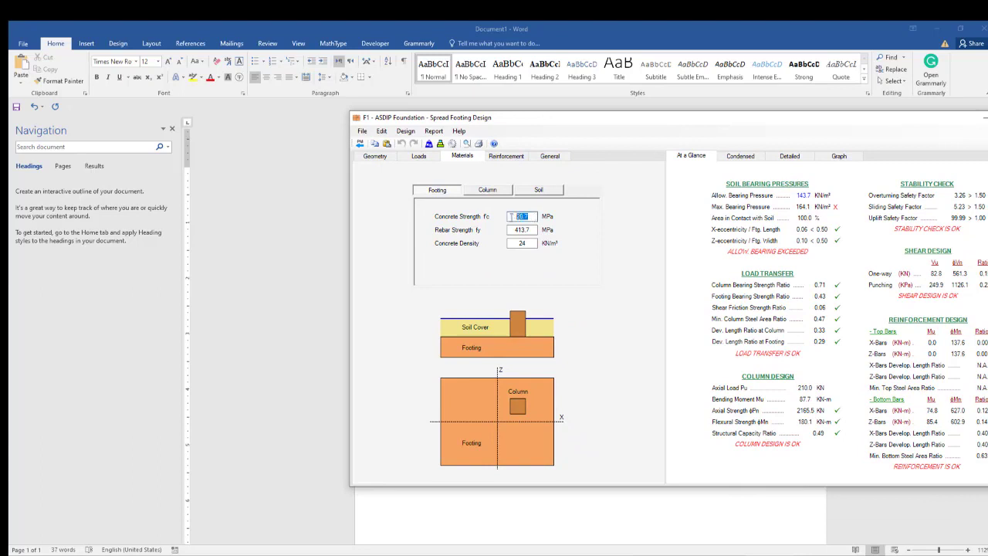
type("30")
left_click_drag(532, 229, 514, 233)
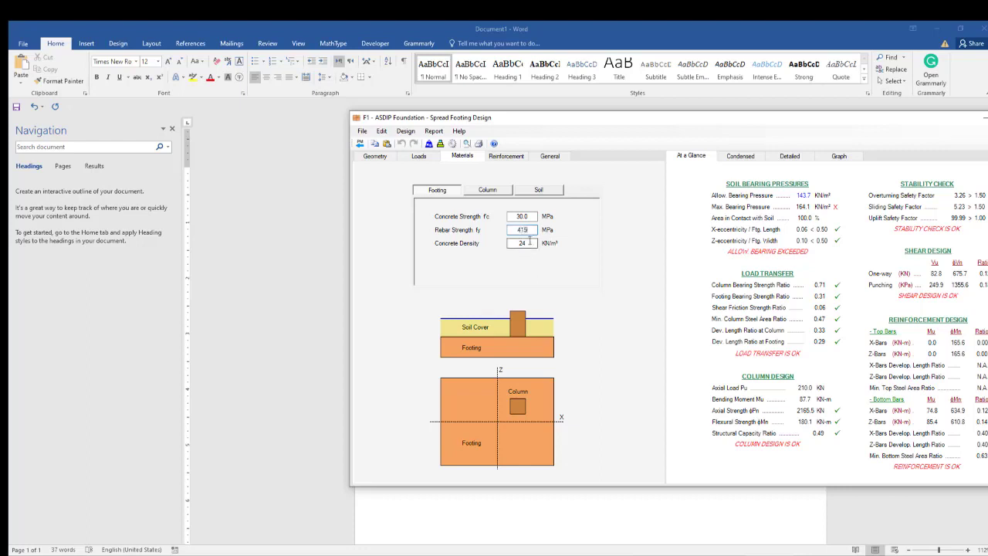
key("Tab")
Set column concrete to 30 MPa and dowel and tie steel to 415 MPa
left_click(489, 193)
double_click(531, 219)
type("20.7")
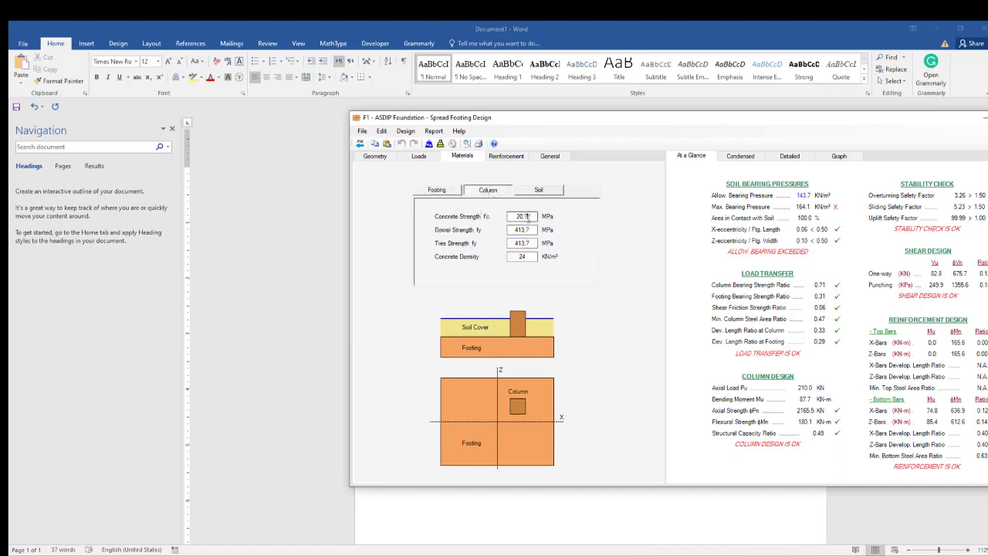
double_click(523, 217)
type("30")
double_click(517, 230)
double_click(509, 244)
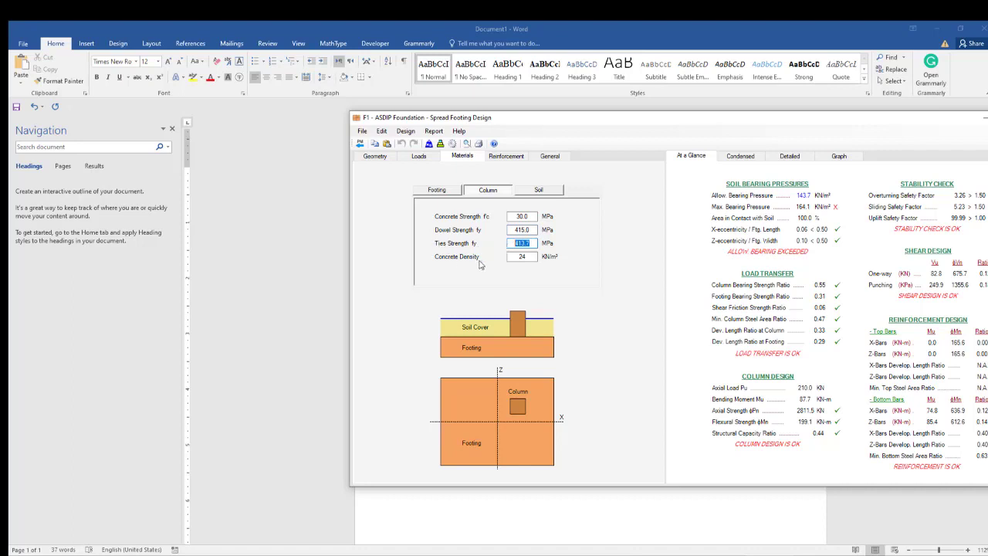
type("415")
Set the gross allowable soil pressure to 150 kN/m²
left_click(520, 216)
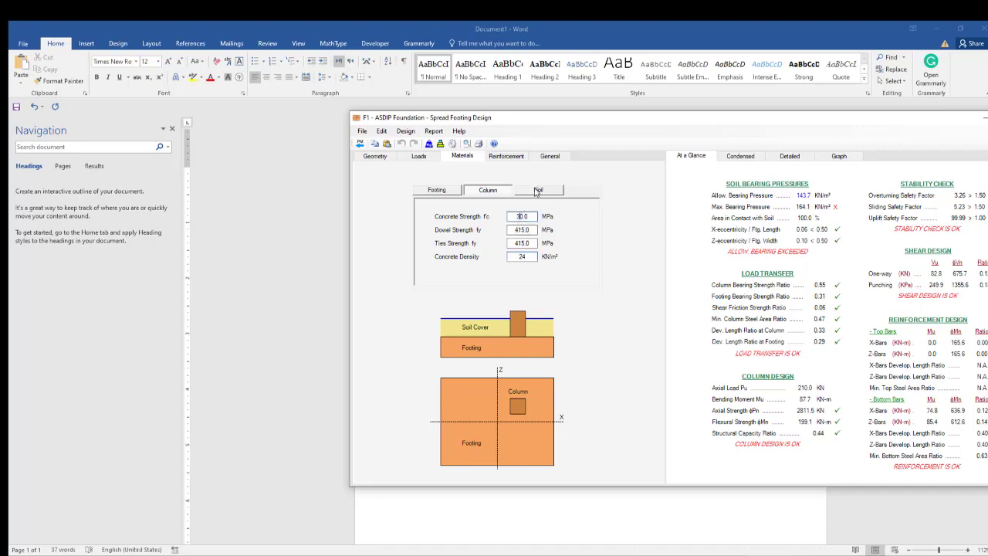
left_click(538, 191)
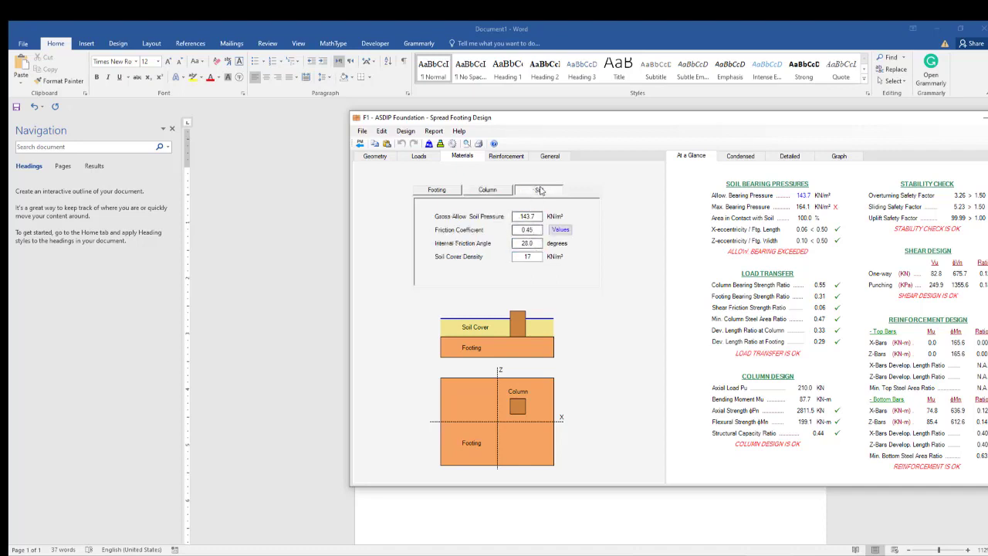
double_click(523, 217)
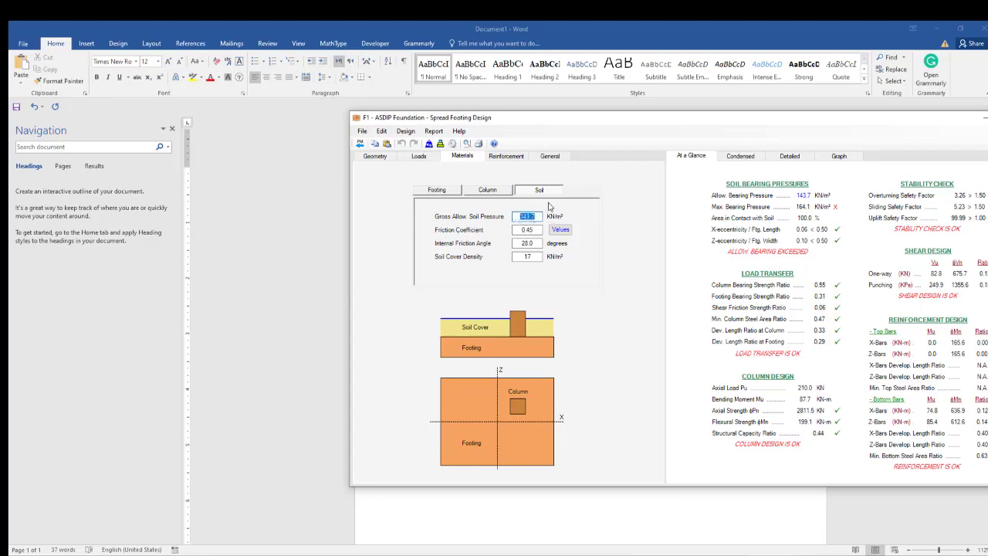
left_click_drag(538, 120, 641, 178)
type("150")
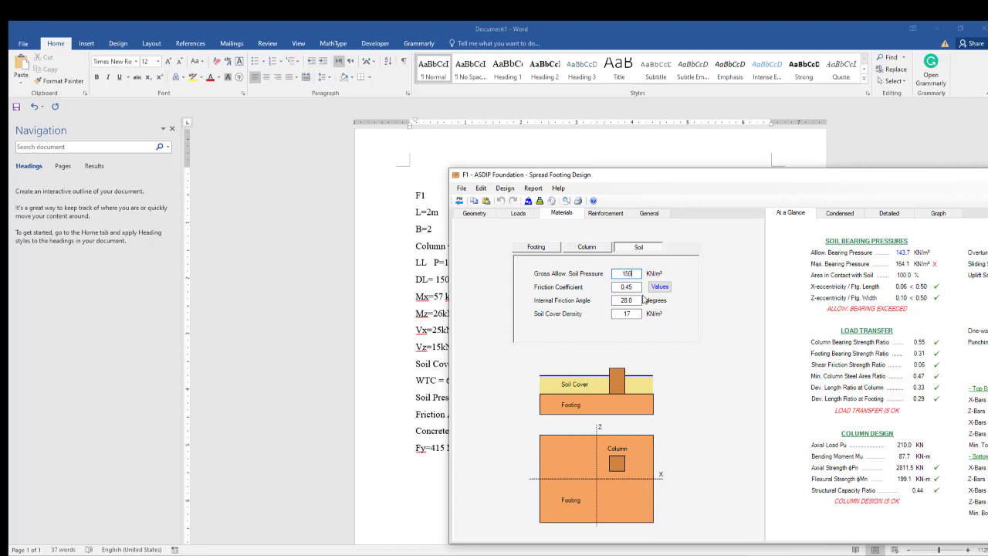
key("Return")
Consult typical friction coefficients, then set friction angle 28° and cover density 17 kN/m³
left_click(637, 287)
left_click(660, 287)
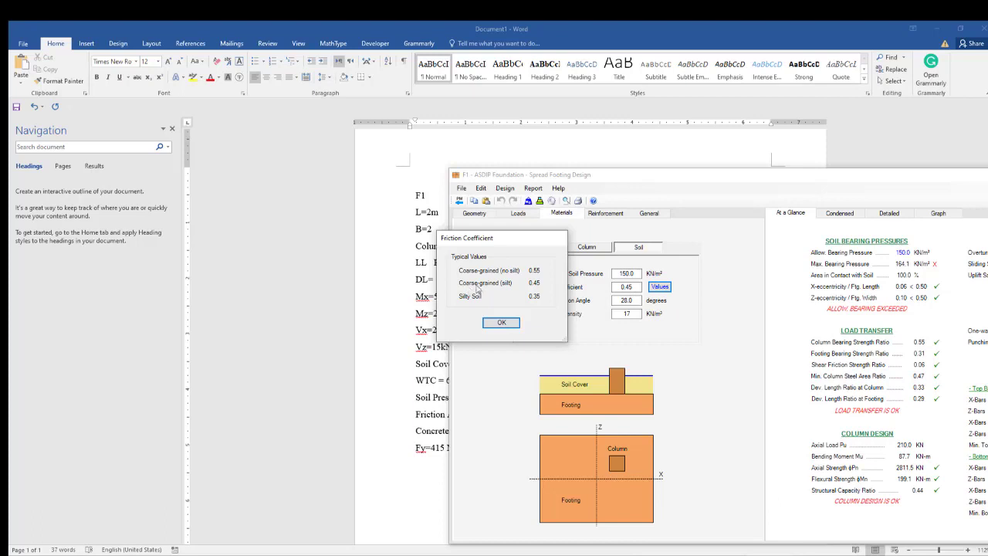
left_click(500, 323)
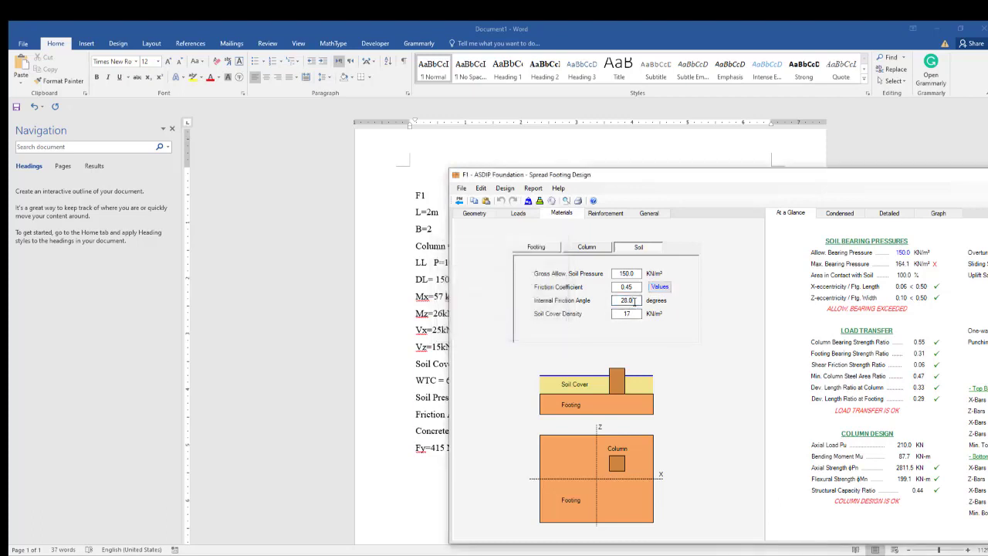
double_click(634, 302)
left_click_drag(654, 180, 726, 170)
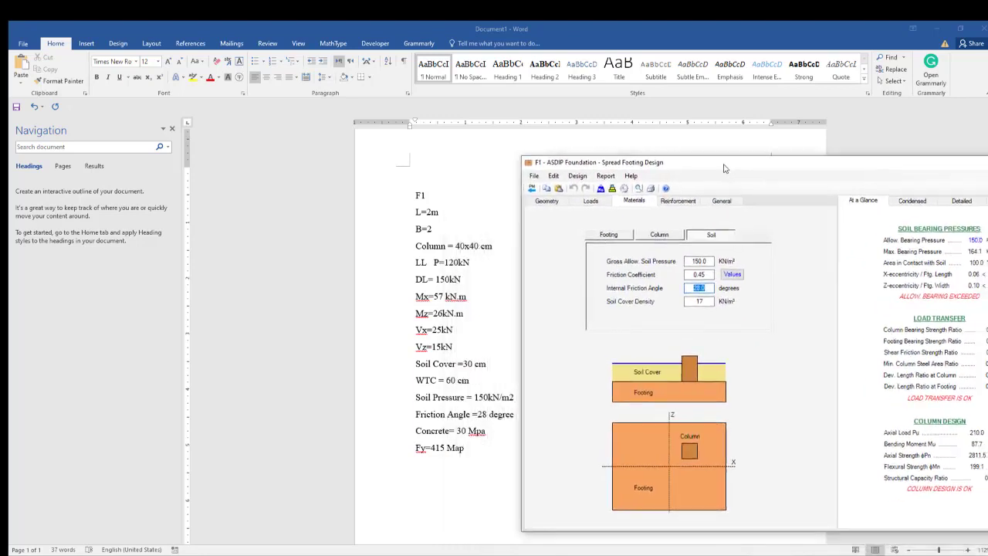
double_click(697, 304)
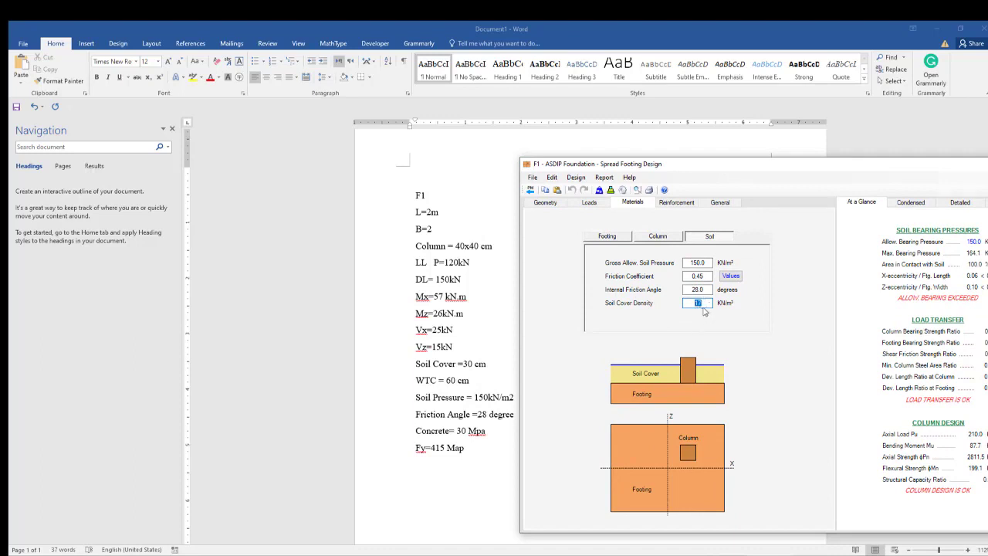
left_click_drag(785, 164, 735, 155)
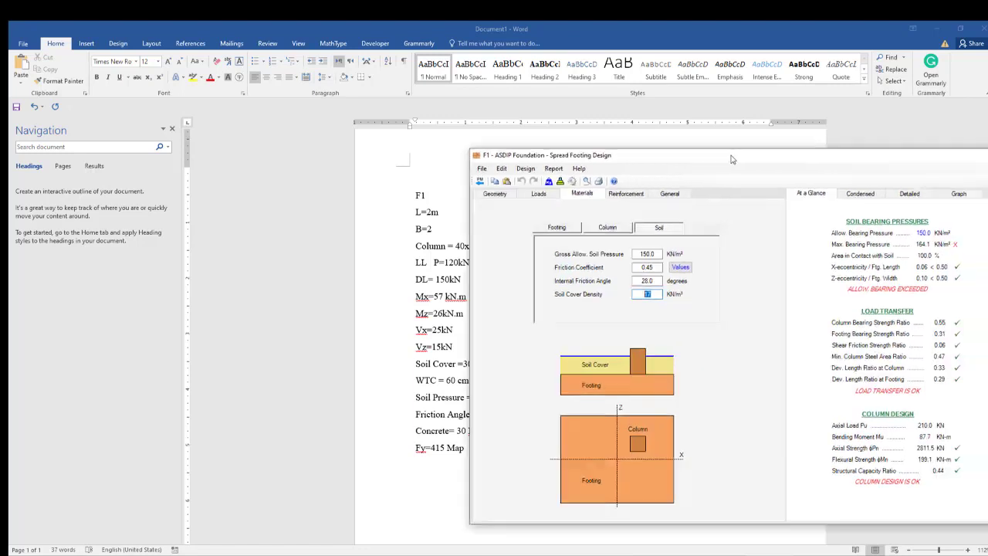
Provide top footing reinforcement and set the bottom concrete cover to 8.0 cm
left_click(629, 195)
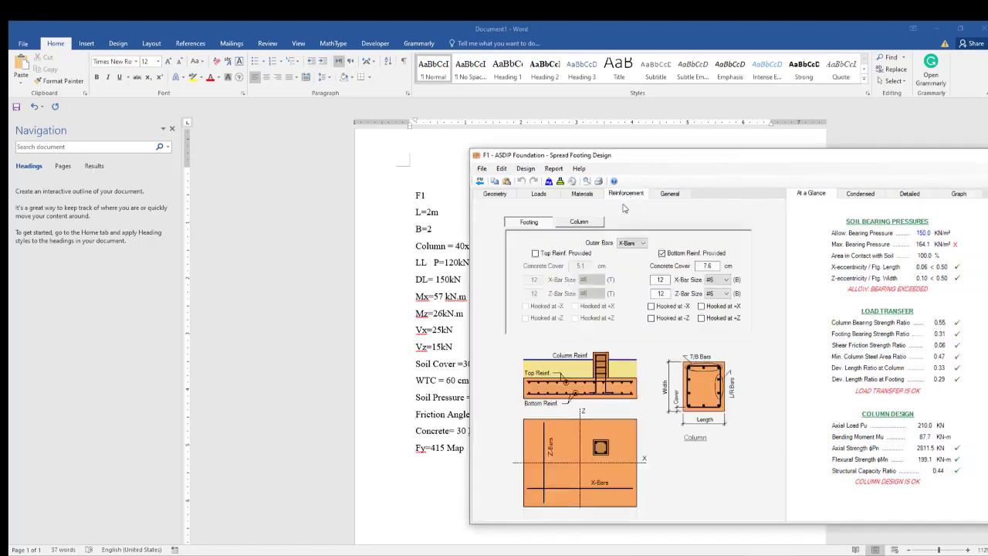
left_click(584, 196)
left_click(622, 197)
left_click_drag(727, 159, 620, 126)
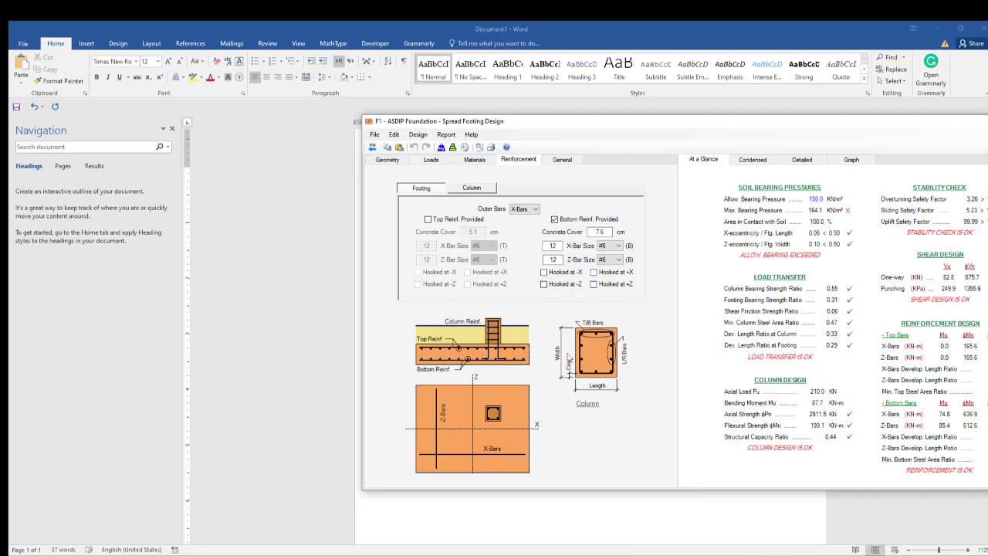
left_click(429, 220)
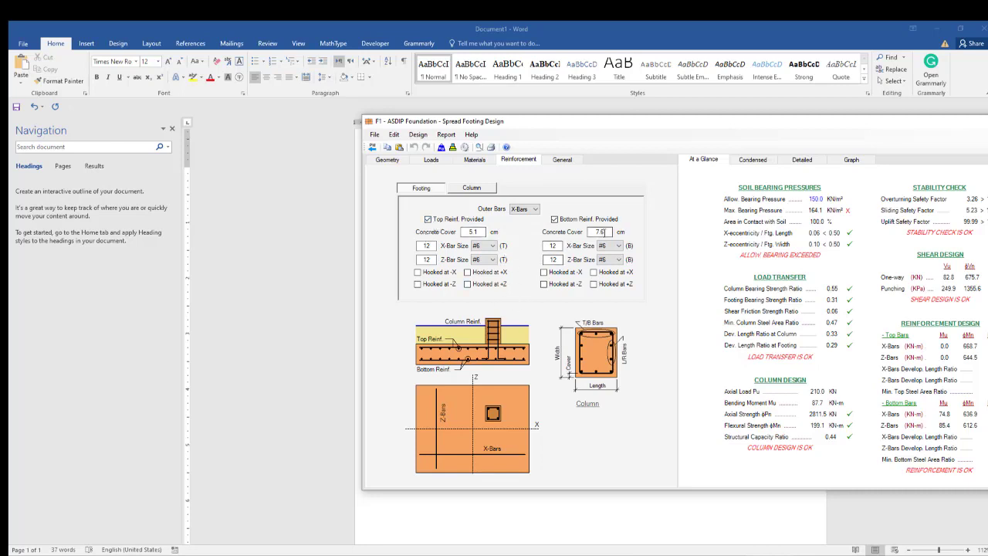
left_click(601, 232)
left_click(434, 245)
Use D20 bars for the top reinforcement in both X and Z directions
left_click(488, 246)
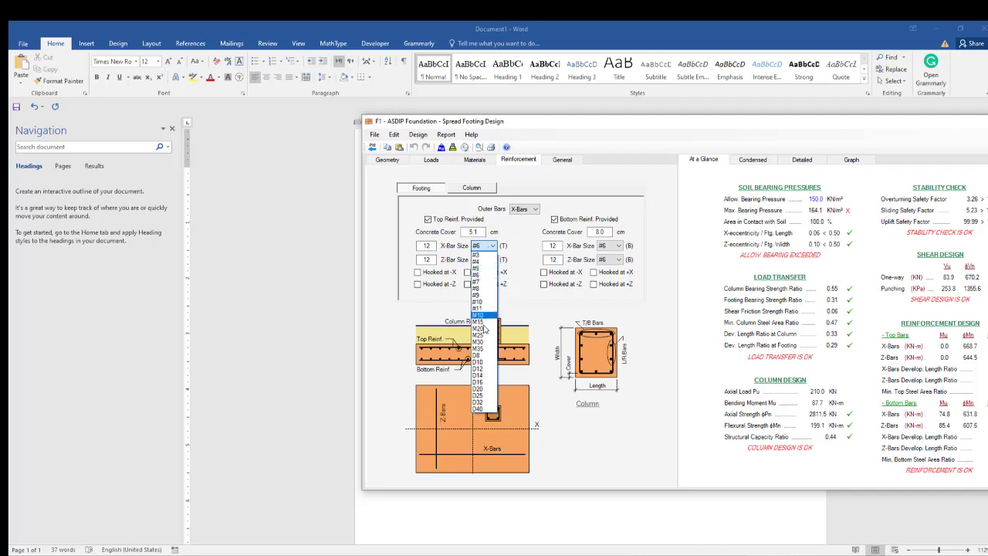
left_click(486, 388)
left_click(485, 262)
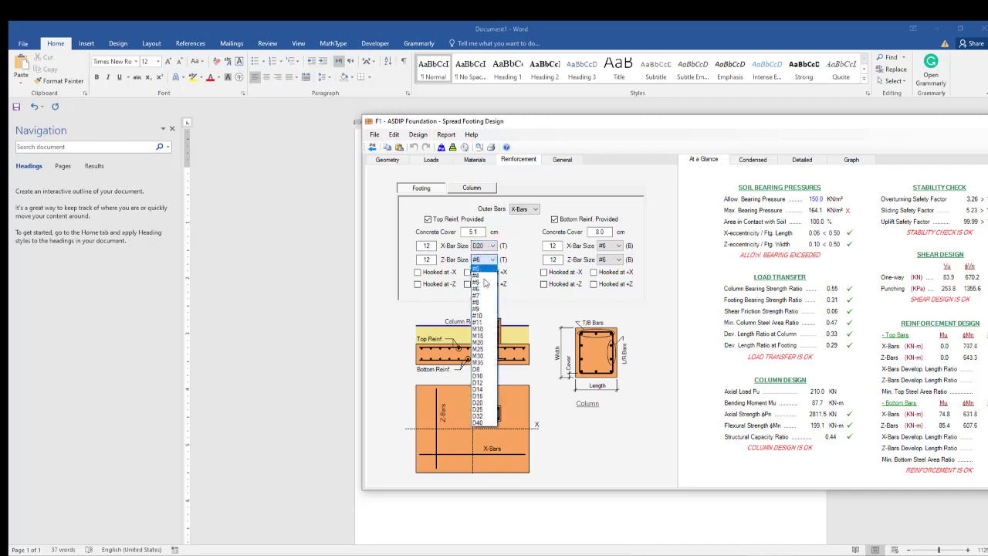
left_click(490, 406)
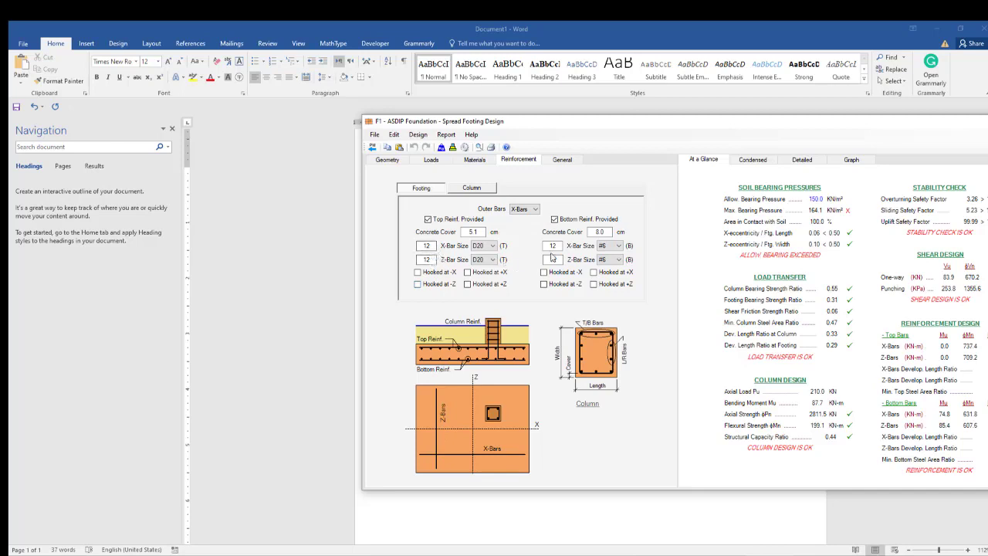
Set the top concrete cover to 6.0 cm and choose D20 for the bottom X and Z bars
left_click(609, 245)
key("shift+Tab")
left_click(616, 245)
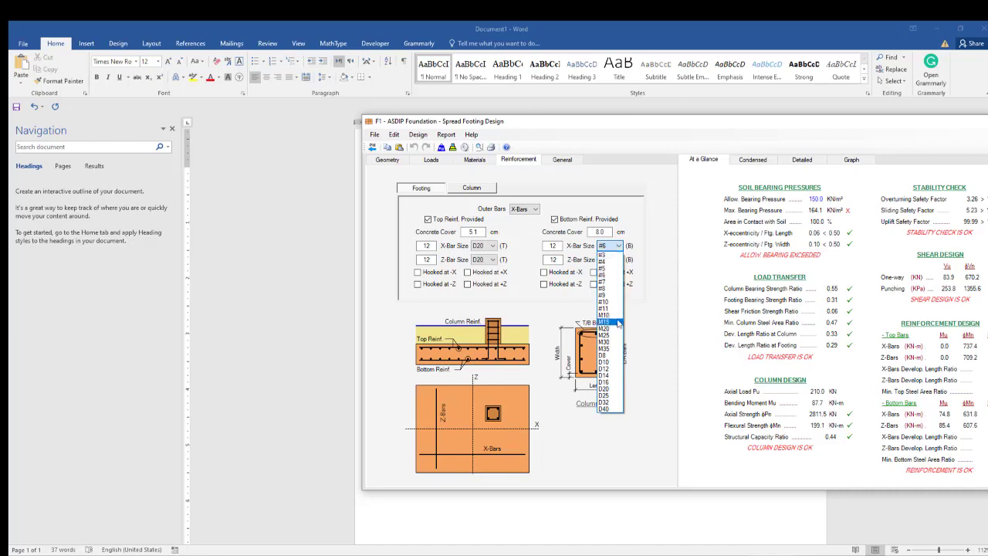
left_click(484, 232)
left_click_drag(484, 232, 471, 233)
left_click(611, 245)
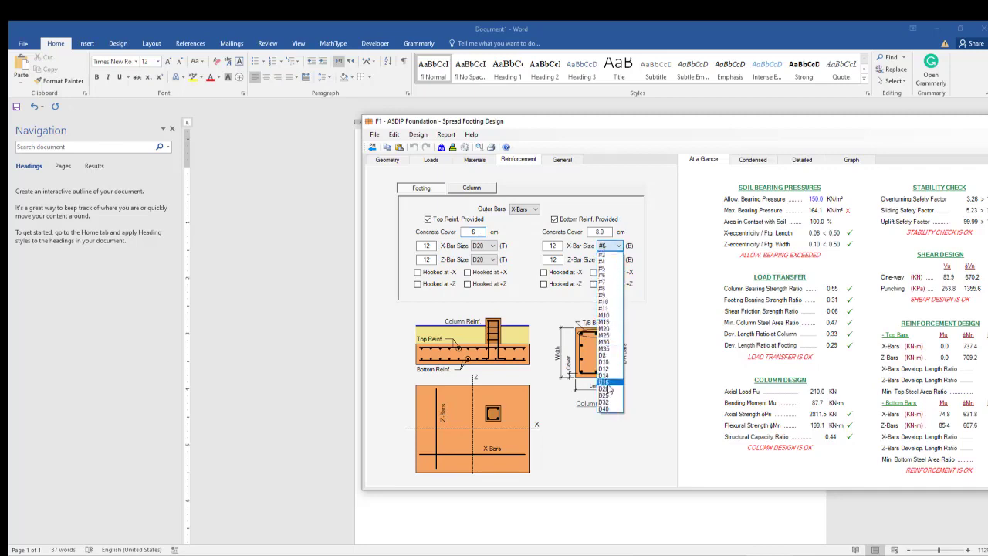
left_click(606, 388)
left_click(612, 260)
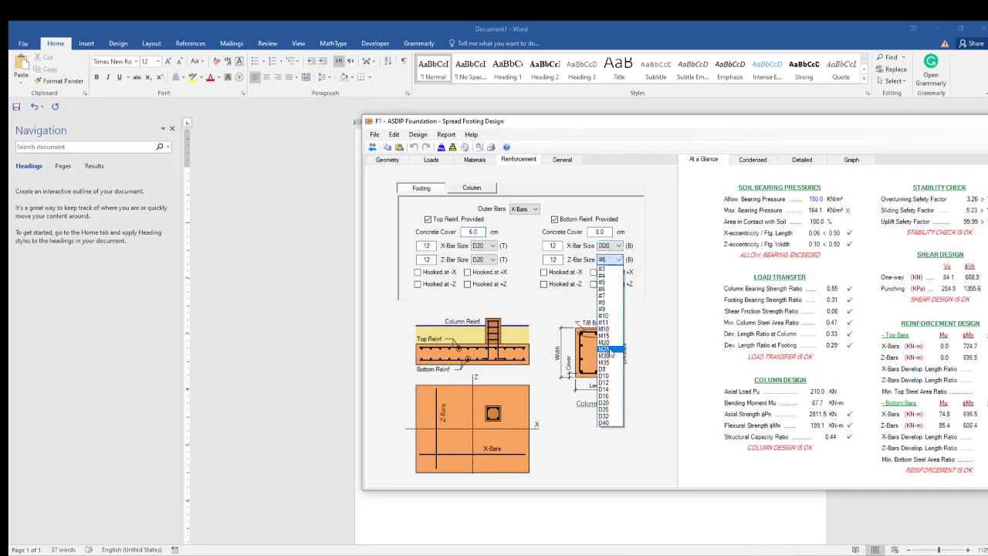
left_click(606, 402)
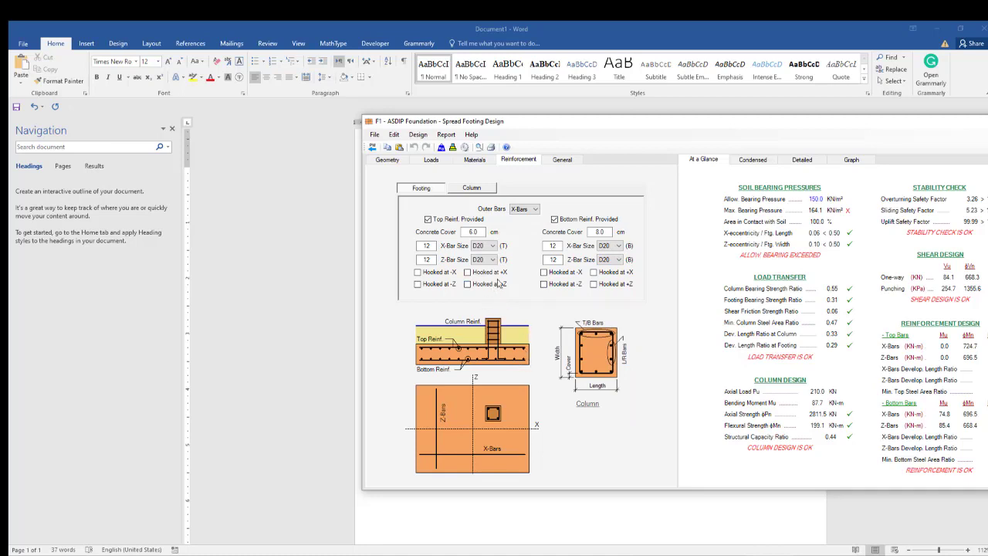
Hook the top bars at -X, -Z and +X, and the bottom bars at all four ends
left_click(418, 272)
left_click(417, 284)
left_click(467, 272)
left_click(545, 272)
left_click(544, 284)
left_click(594, 273)
left_click(594, 284)
left_click(605, 261)
Give the column D25 vertical bars, 6 top/bottom and 4 left/right
left_click(473, 190)
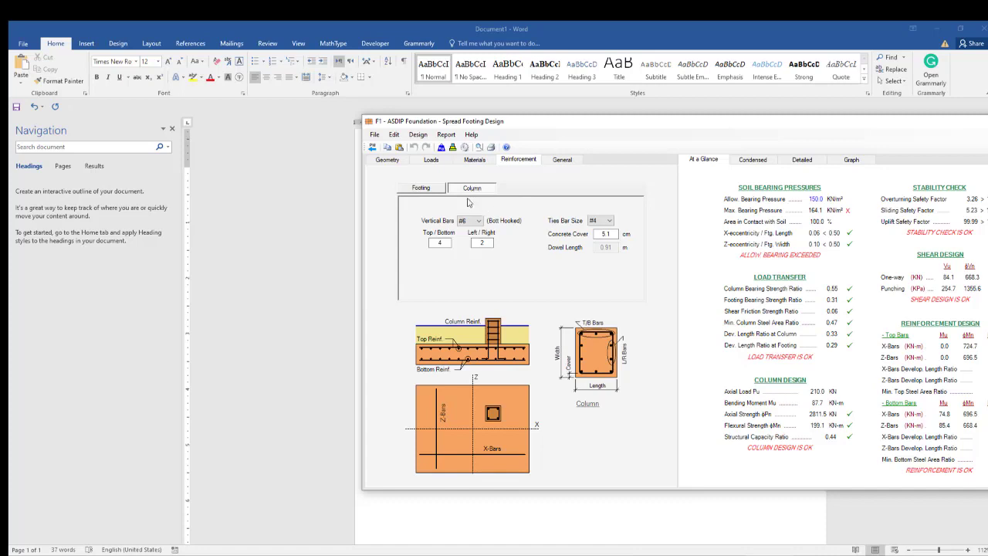
left_click(473, 222)
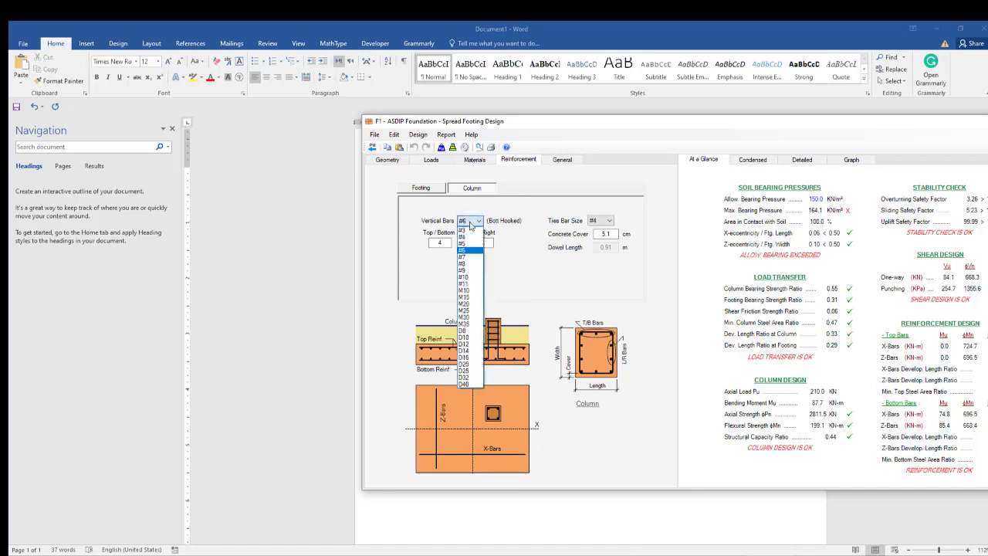
left_click(465, 370)
left_click(446, 242)
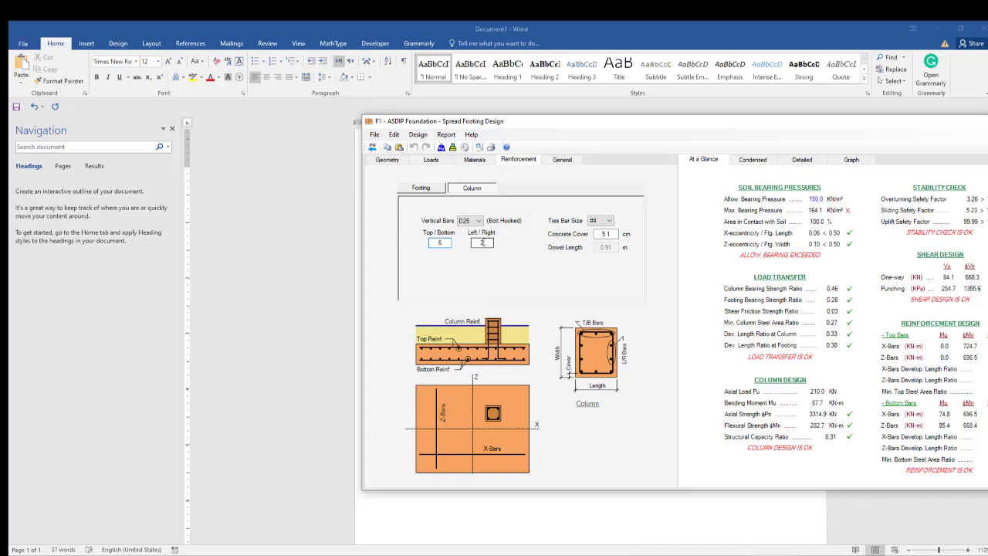
left_click(481, 242)
type("4")
Set the column cover to 5.0 cm and make the ties D8 bars
left_click(603, 233)
left_click_drag(608, 233, 602, 237)
type("5")
left_click(603, 222)
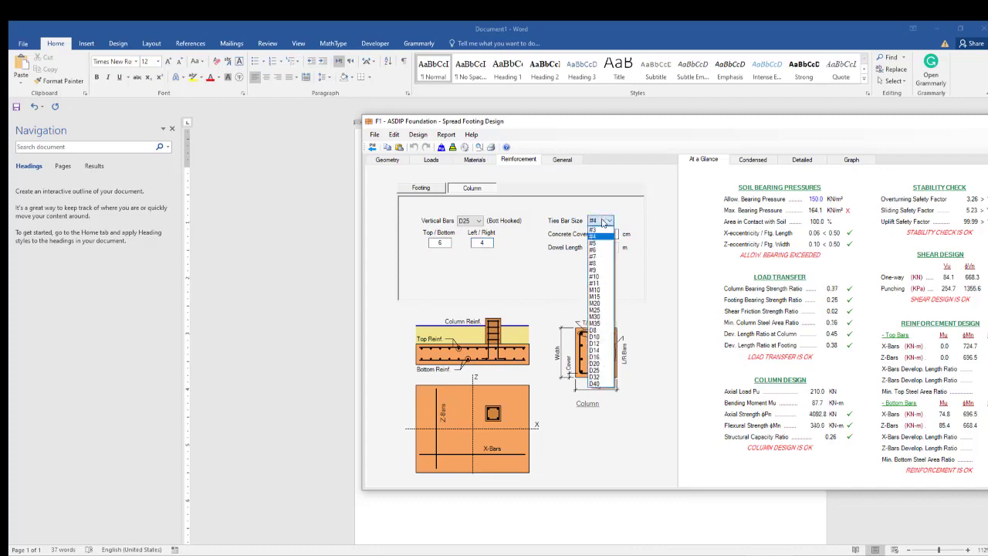
left_click(605, 372)
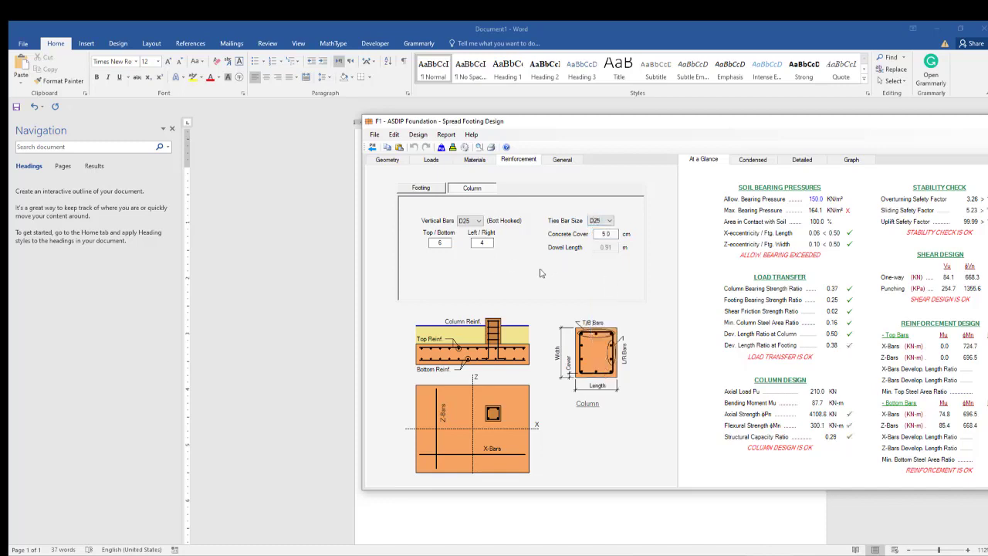
left_click(600, 222)
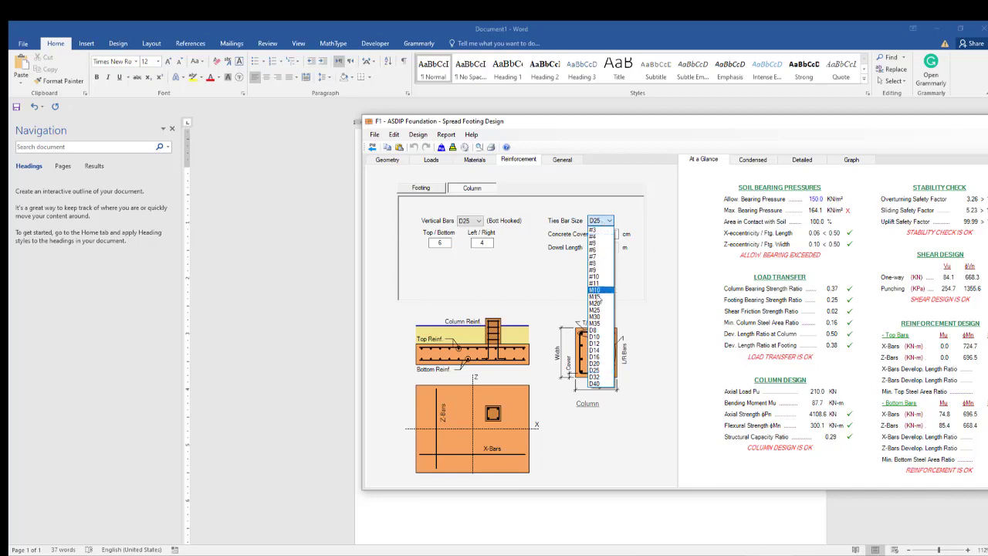
left_click(598, 332)
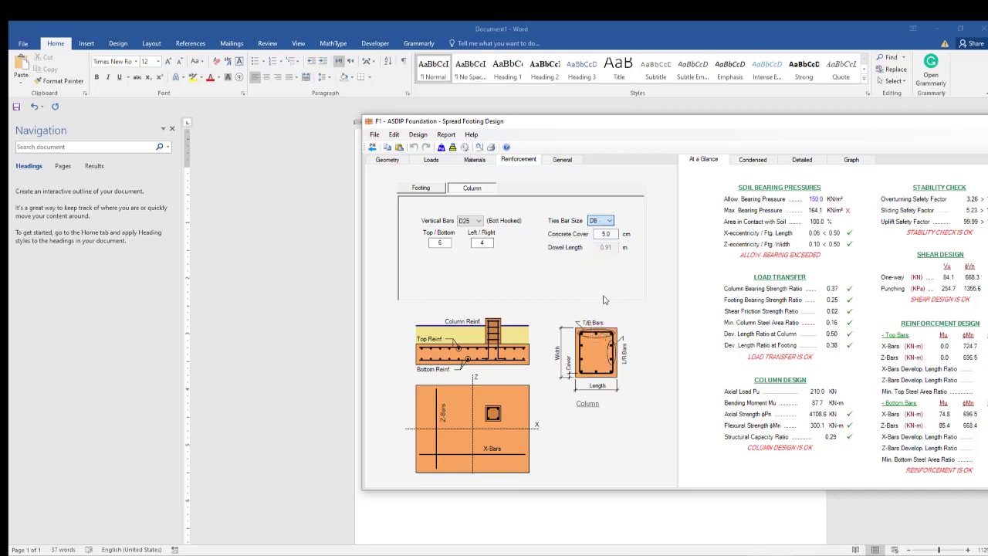
left_click(610, 234)
In the Project details, dismiss the Project Information message and enter the engineer's name
left_click(563, 159)
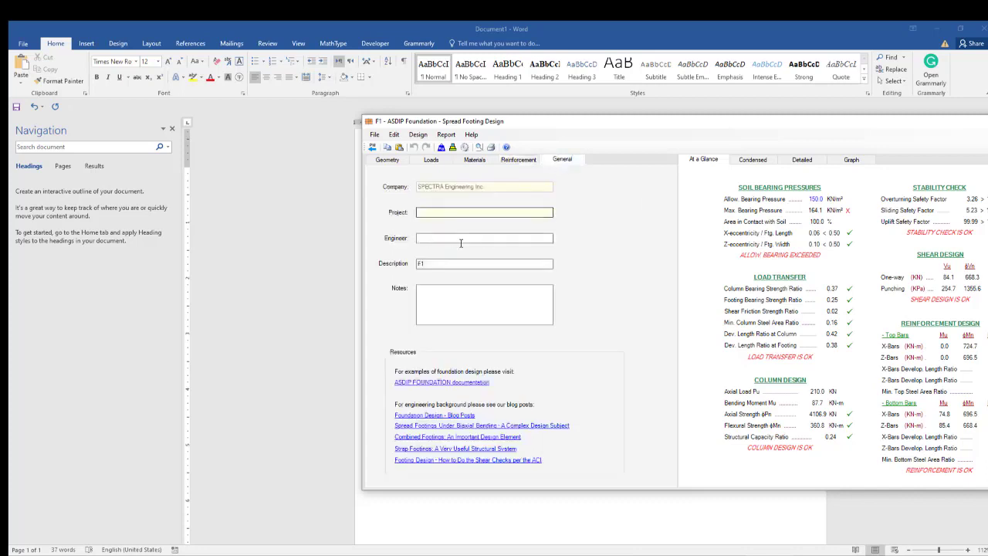
left_click_drag(702, 122, 527, 111)
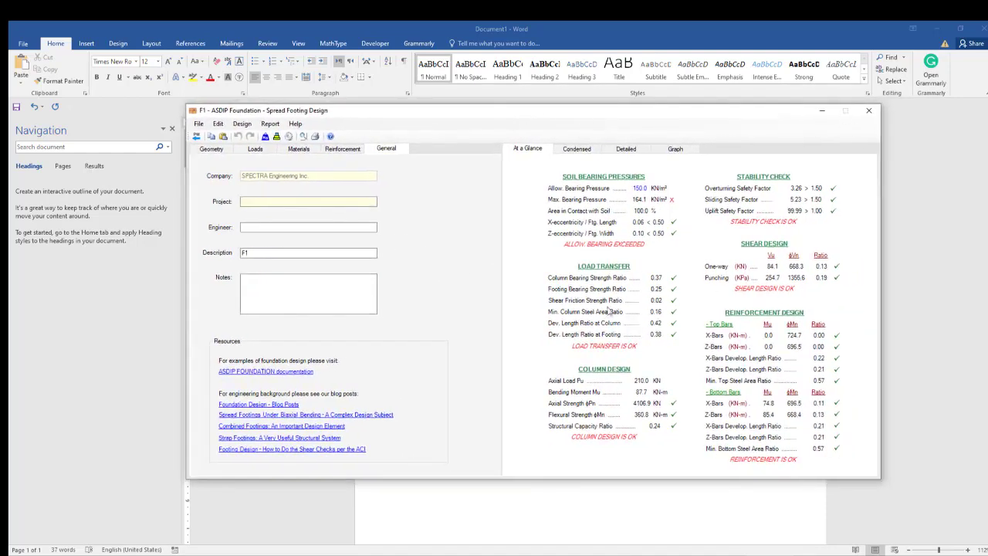
left_click(262, 202)
left_click(262, 204)
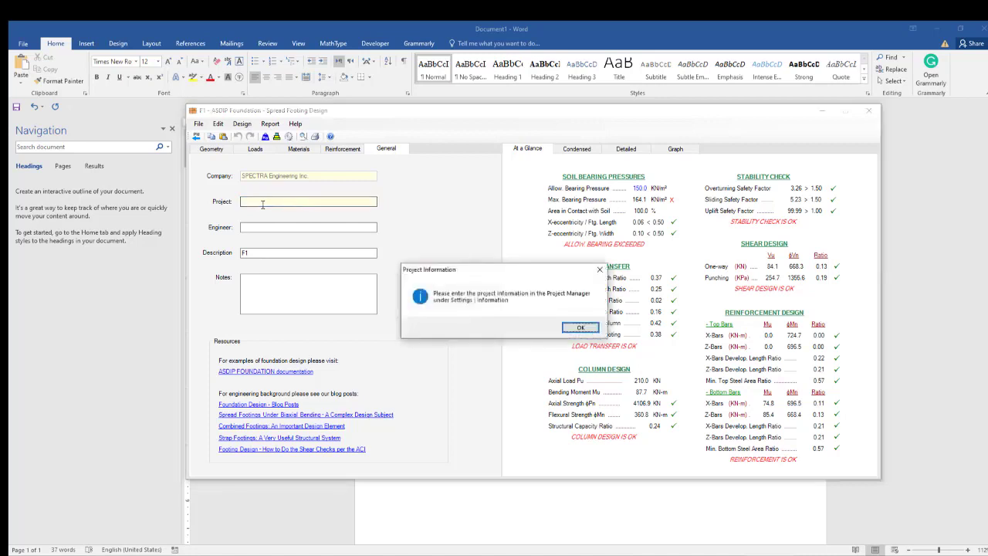
left_click(600, 269)
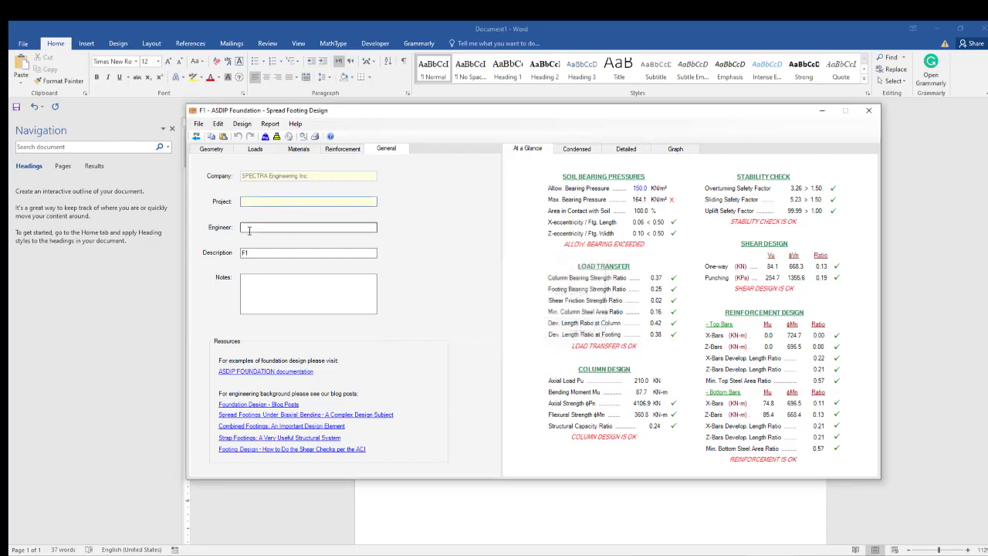
left_click(275, 231)
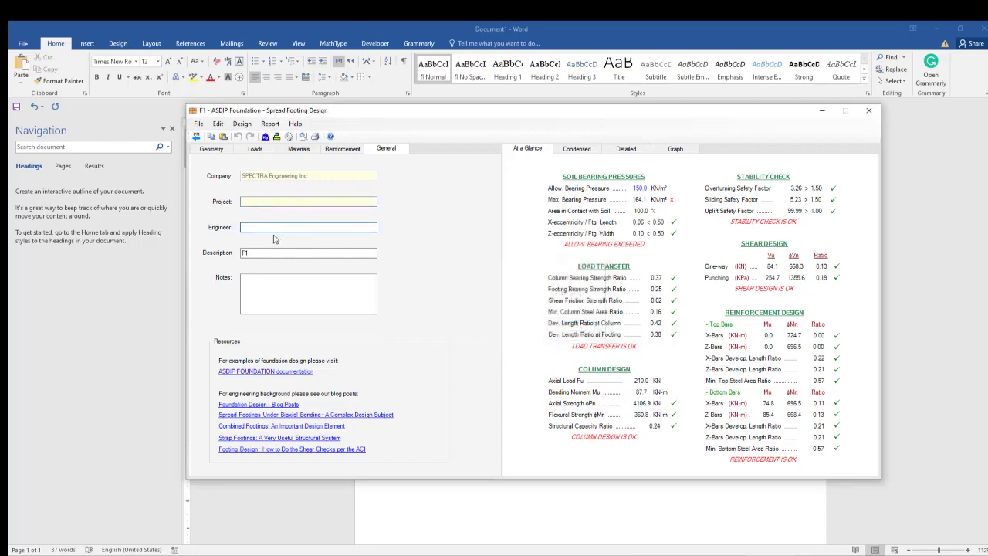
type("John")
left_click(261, 282)
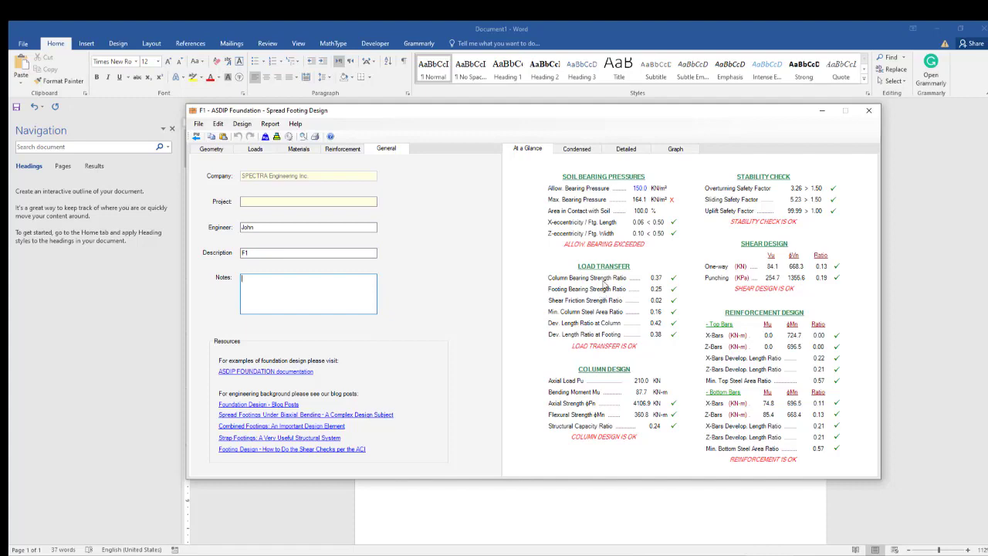
left_click_drag(737, 114, 693, 92)
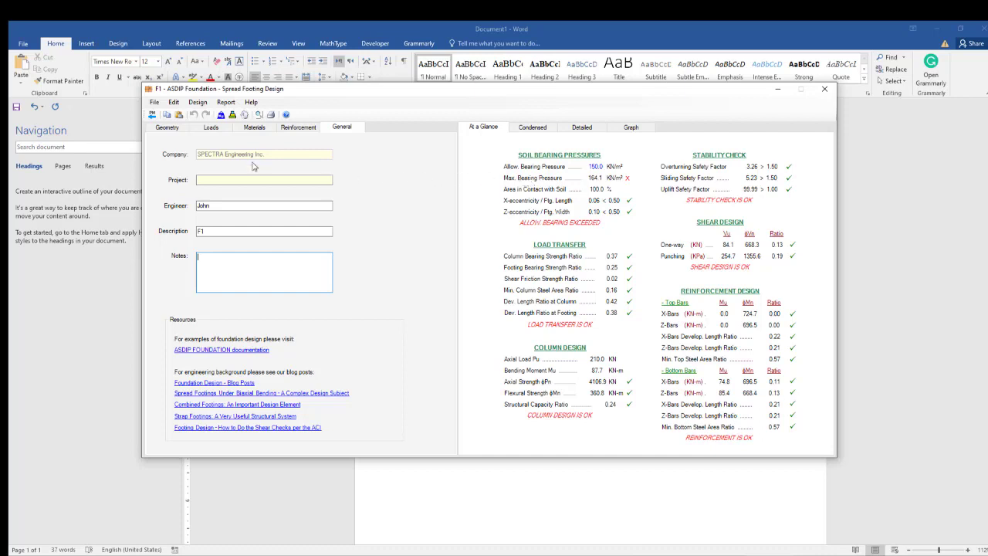
In Geometry > Footing, try a 2.40 m footing length and width
left_click(178, 131)
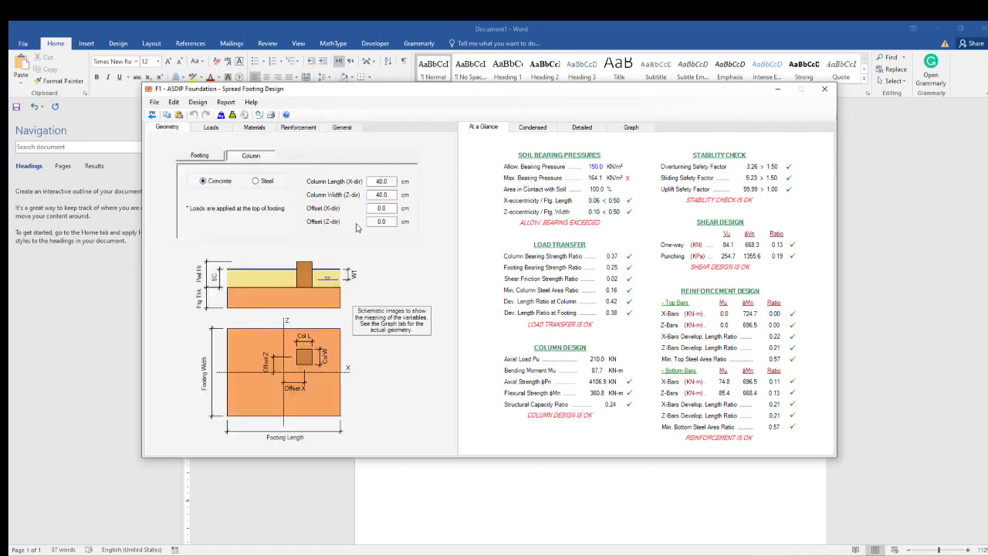
left_click(208, 159)
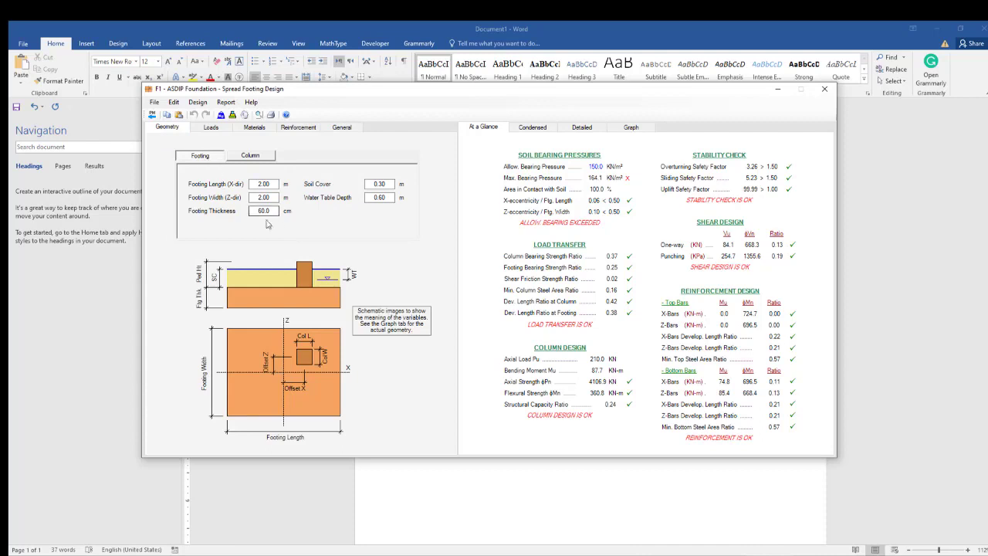
left_click_drag(272, 184, 259, 187)
type("2")
left_click(259, 198)
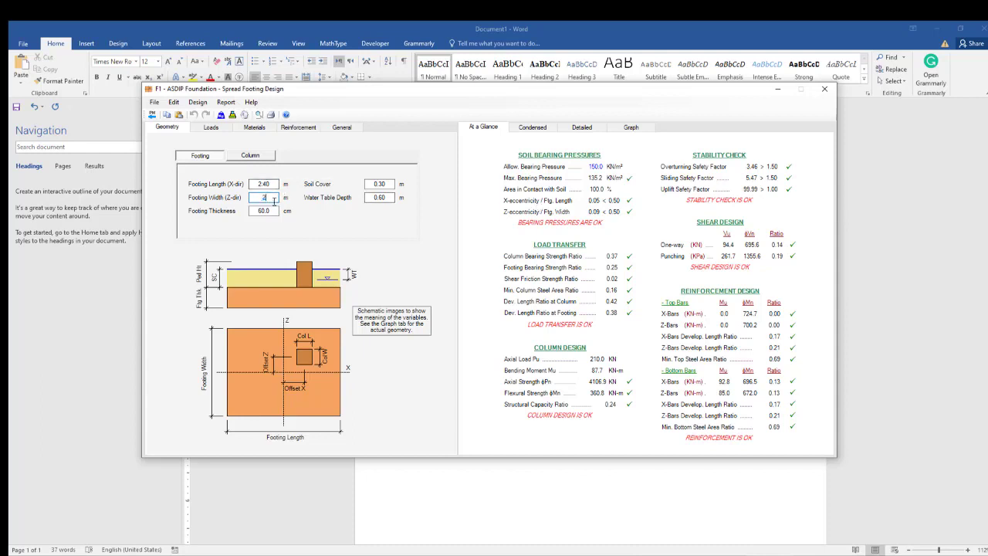
left_click(266, 210)
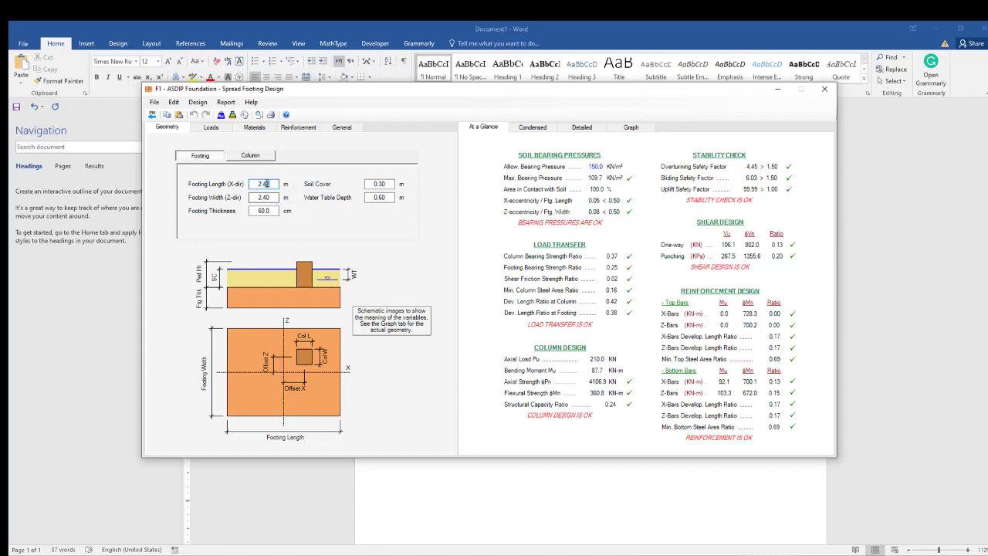
Try 2.20 m, then settle on 2.60 m for both footing length and width
type("2")
left_click(265, 197)
type("2")
left_click(265, 184)
type("2.60")
left_click(266, 198)
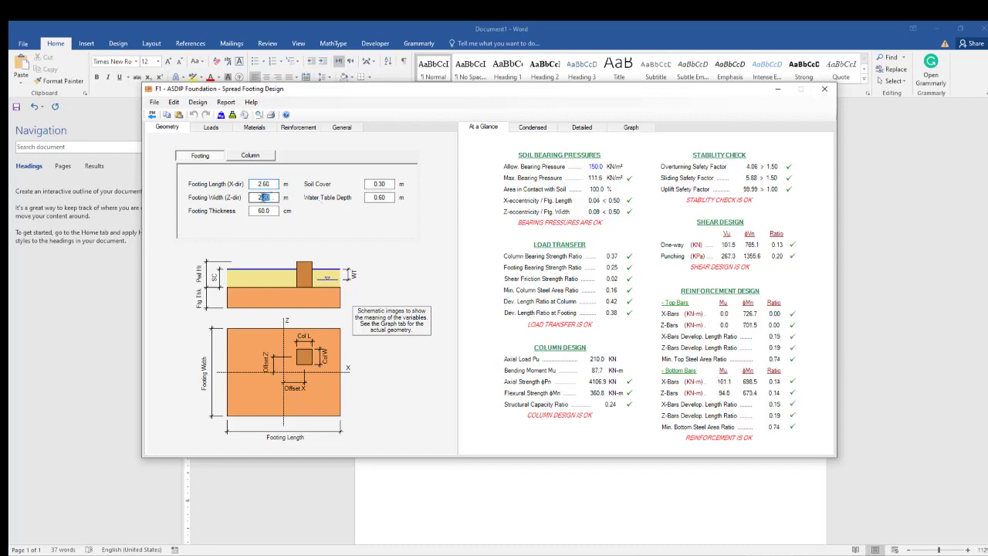
type("2.6")
left_click(276, 209)
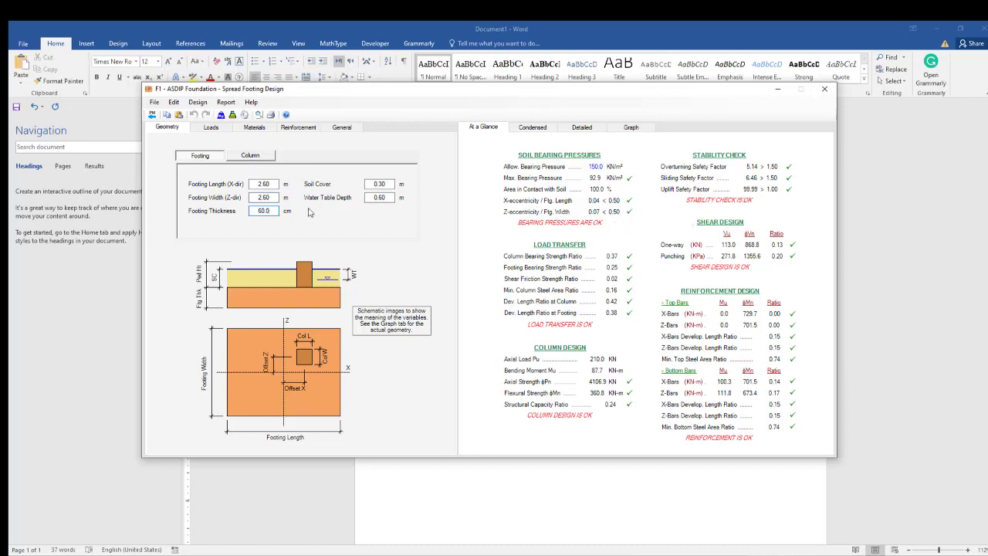
Try a 70 cm footing thickness, then set it to 50.0 cm
double_click(270, 209)
left_click(272, 210)
left_click_drag(272, 197, 265, 197)
left_click(275, 198)
left_click_drag(260, 211, 271, 212)
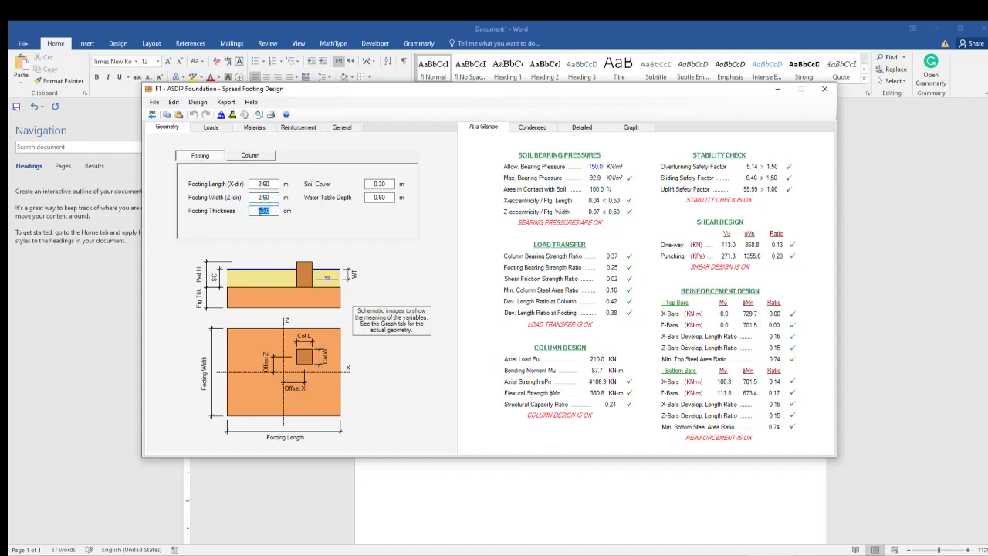
type("70")
left_click(271, 197)
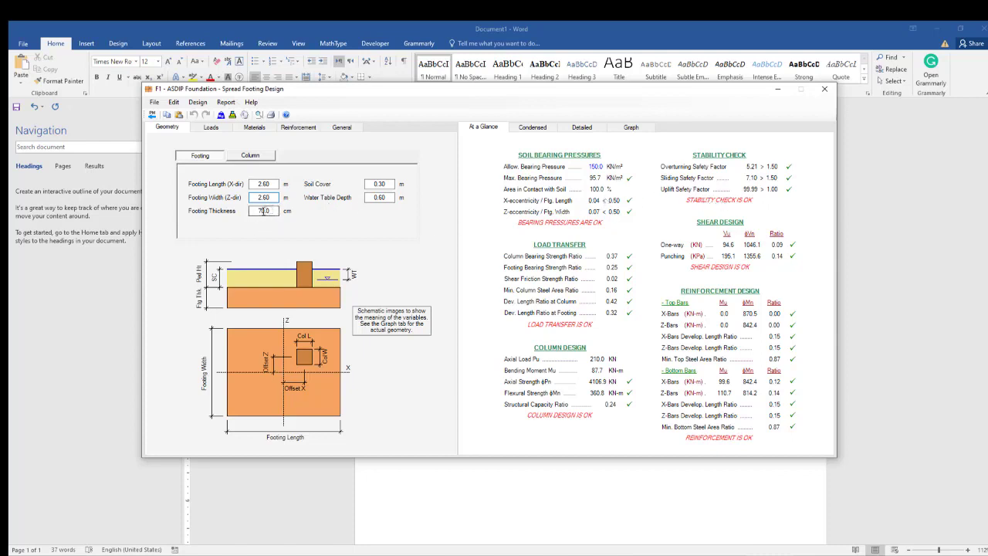
left_click(263, 210)
type("50")
left_click(265, 197)
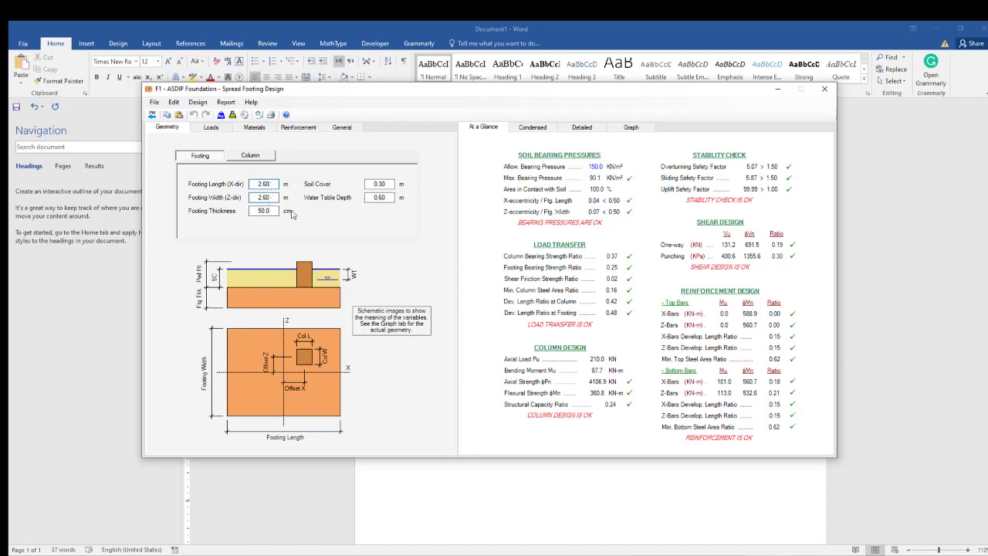
double_click(264, 183)
Show the Condensed results report and scroll down to the column section
left_click(531, 128)
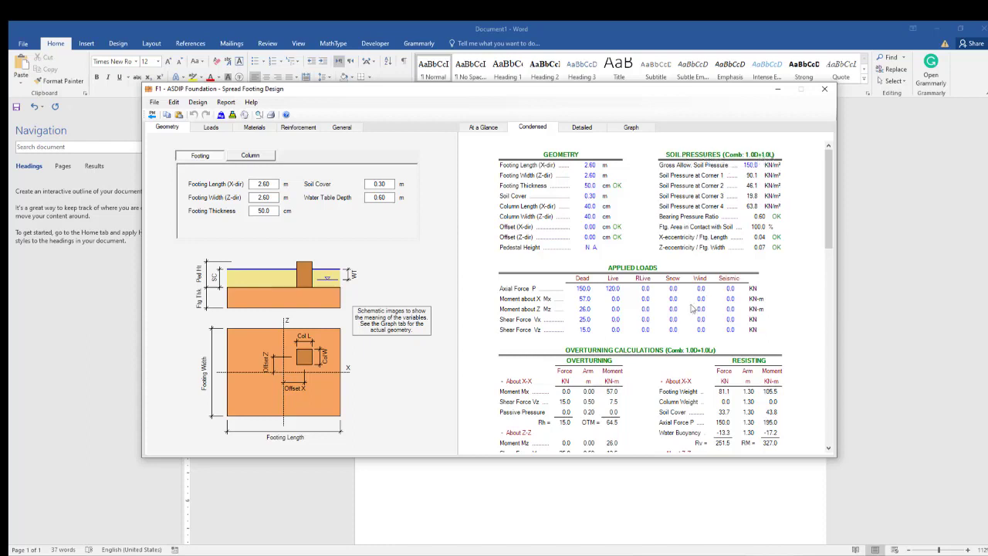
scroll(694, 308, "down", 10)
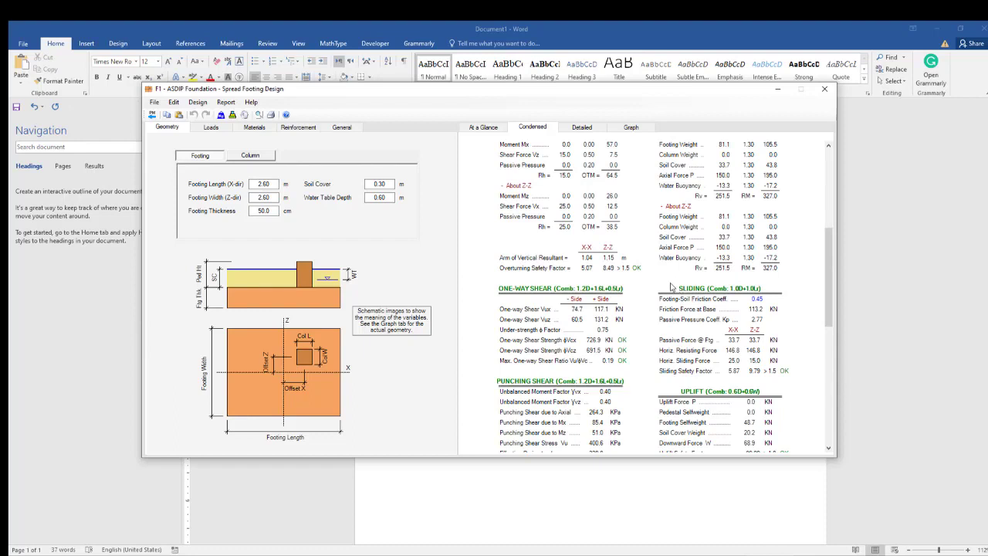
scroll(671, 286, "down", 3)
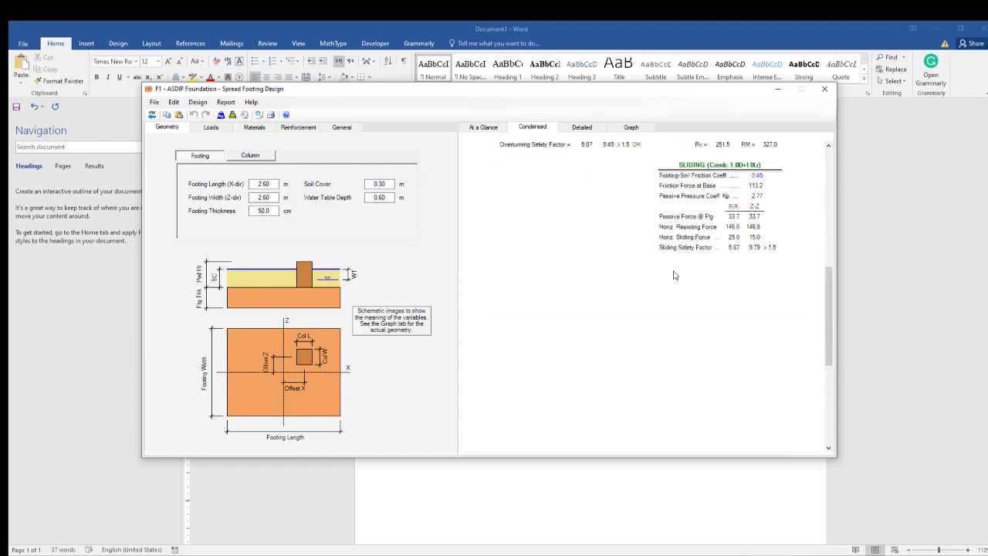
scroll(673, 275, "down", 2)
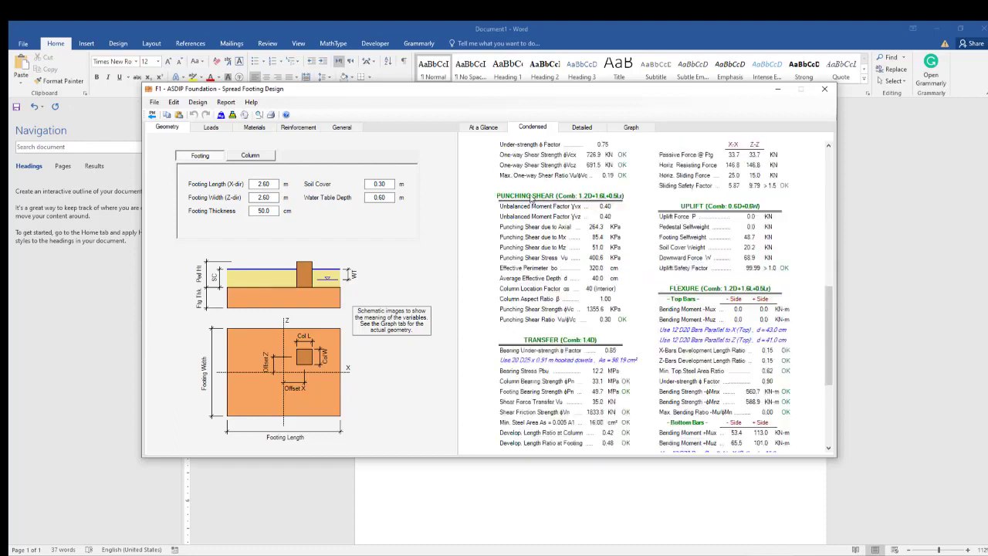
scroll(627, 309, "down", 4)
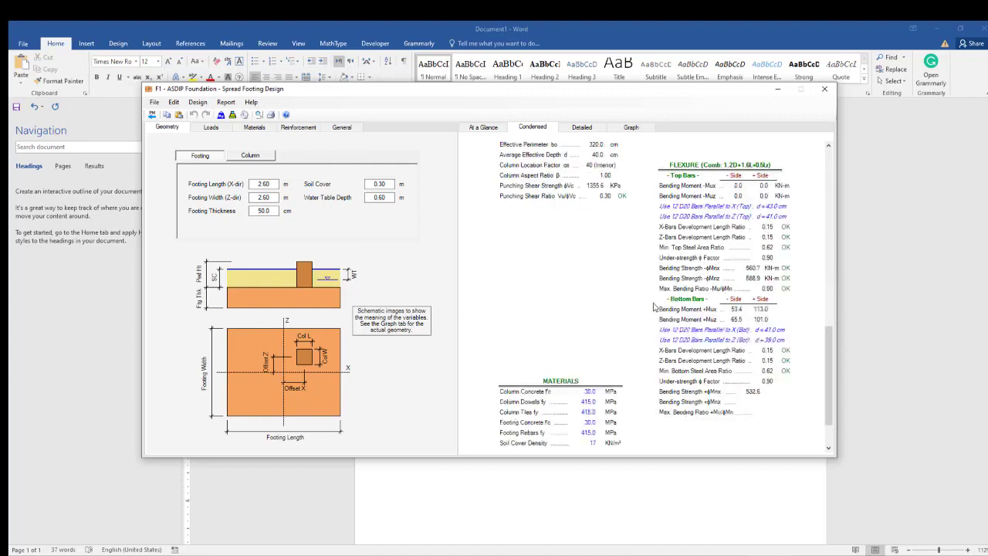
scroll(654, 306, "down", 2)
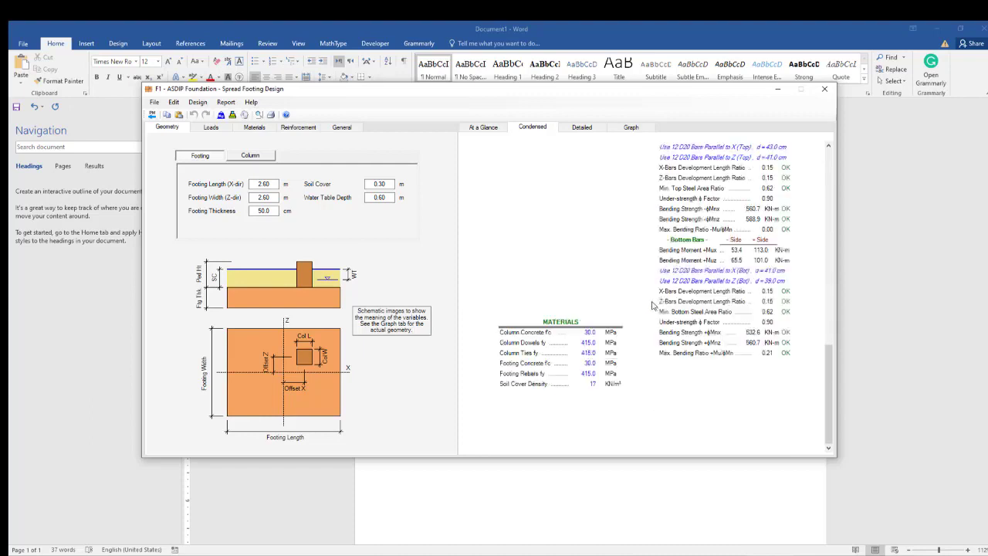
Scroll through the Detailed calculations, then display the Soil Bearing pressure graph
left_click(583, 129)
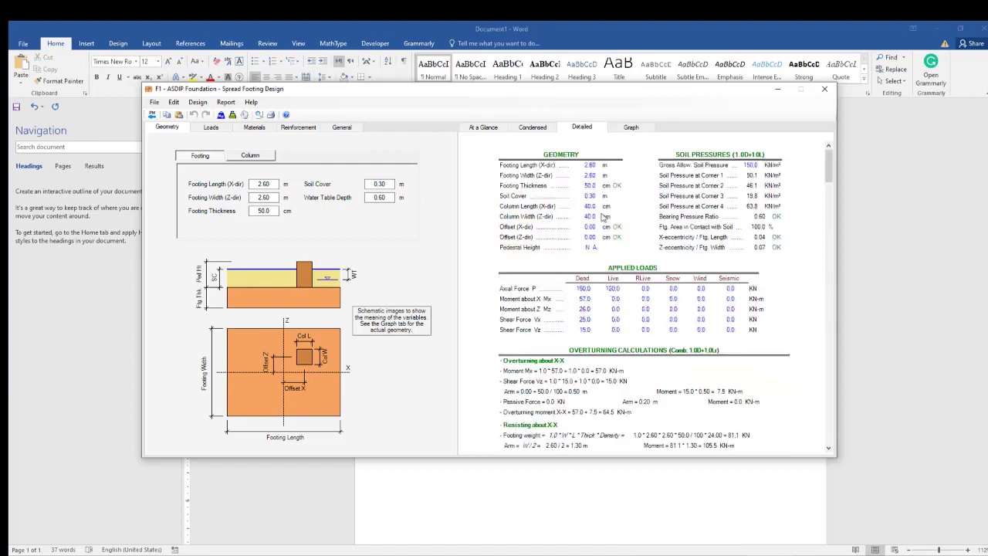
scroll(605, 218, "down", 10)
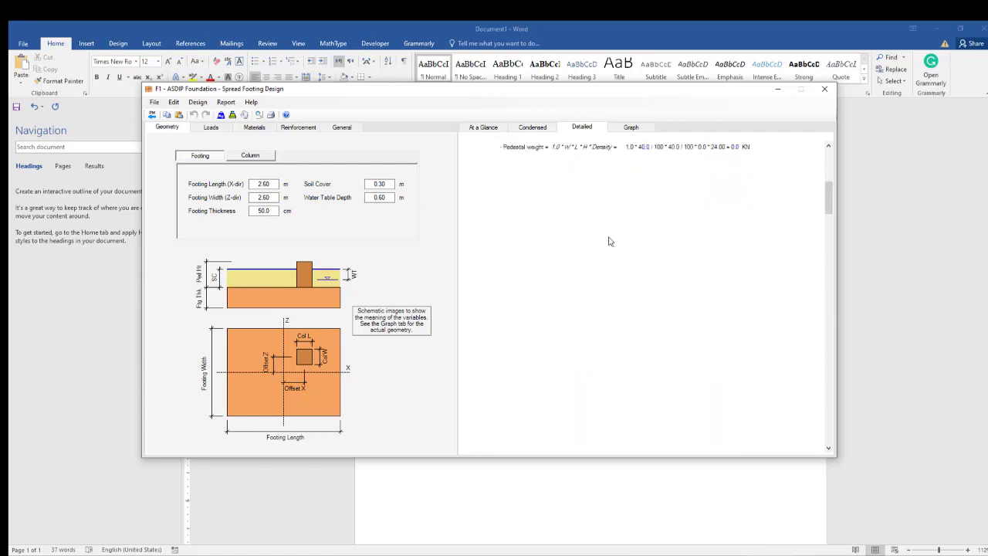
scroll(602, 240, "down", 4)
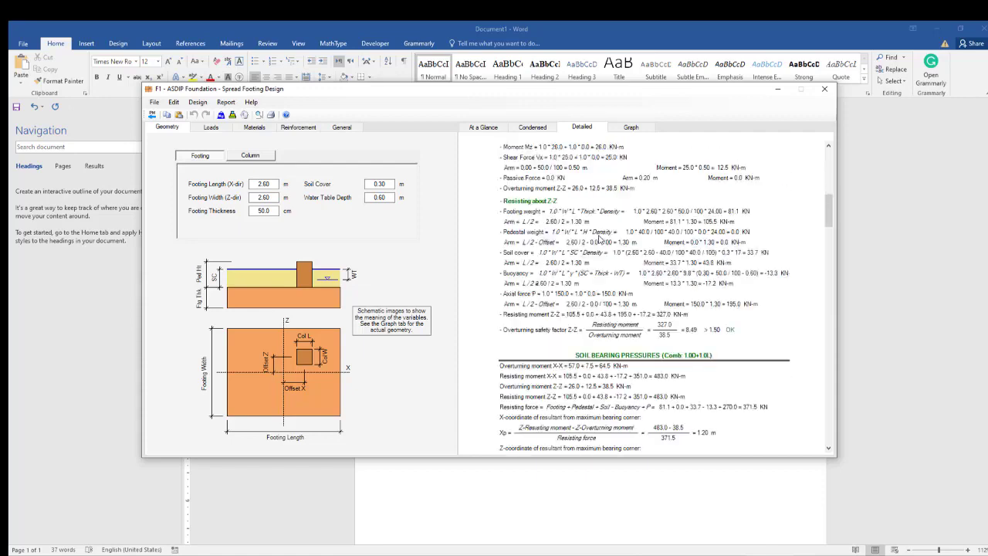
scroll(600, 239, "down", 5)
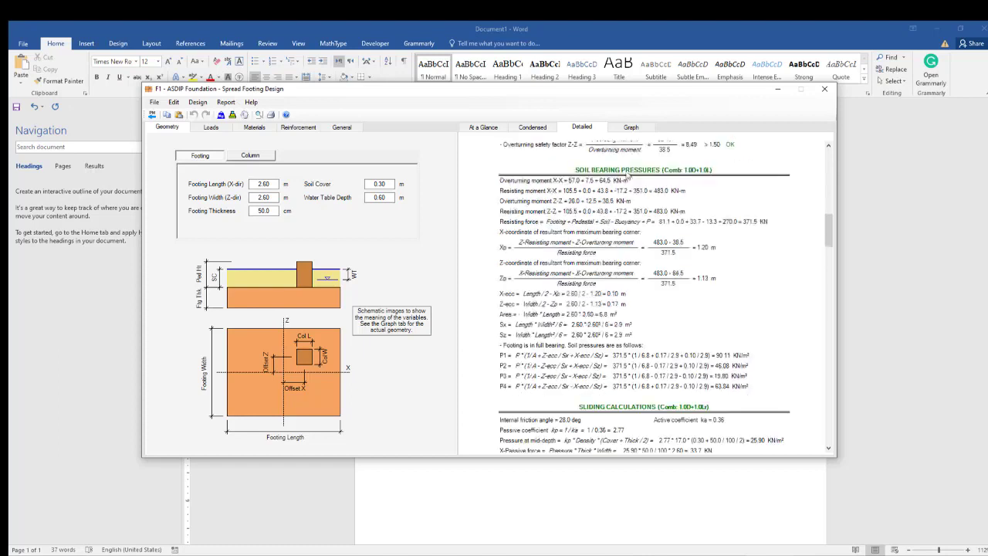
left_click(630, 130)
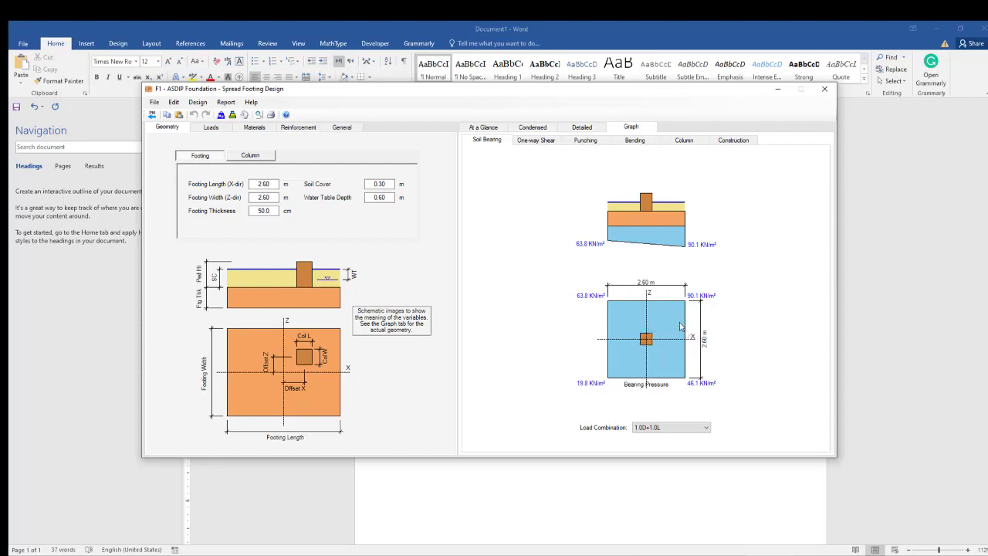
View the One-way Shear, Punching, Bending and Column interaction diagrams in turn
left_click(531, 142)
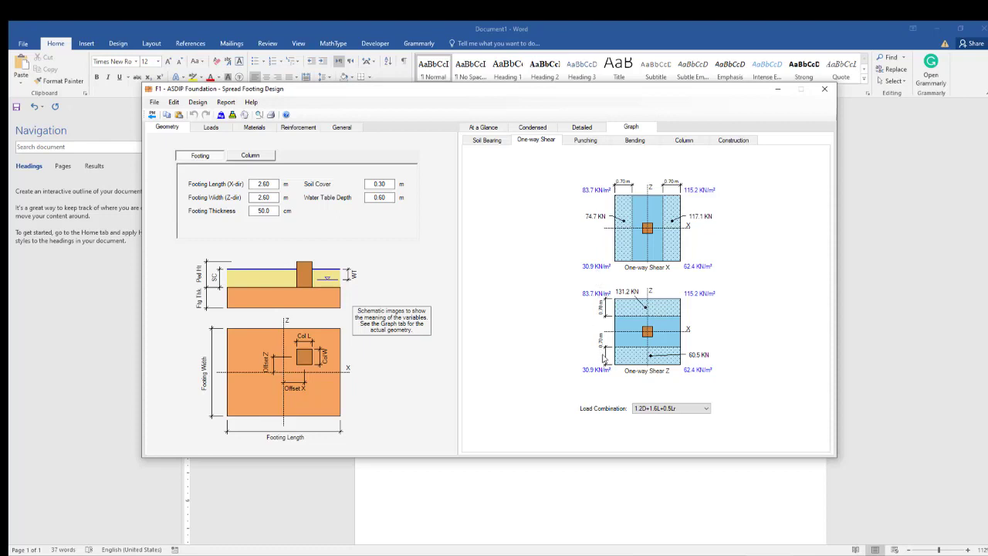
left_click(585, 139)
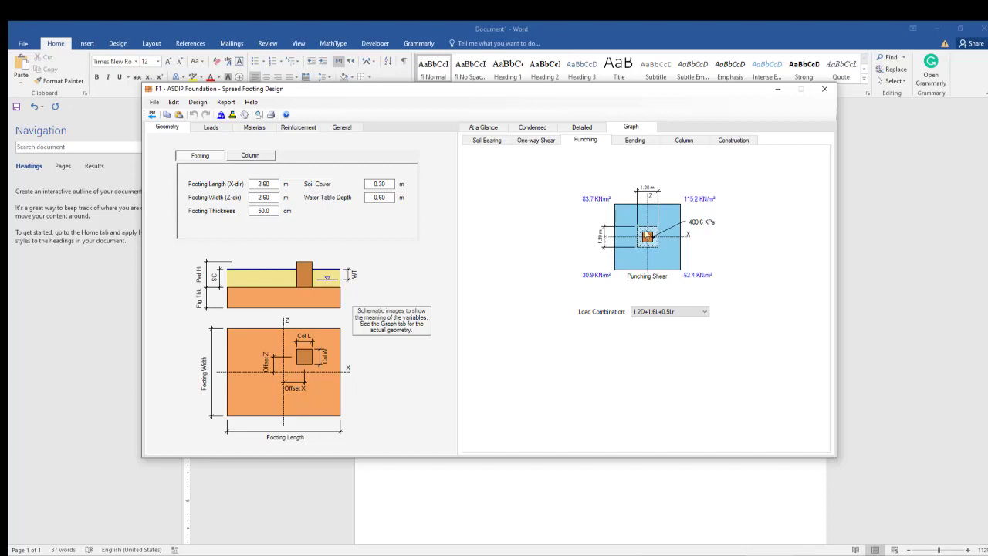
left_click(637, 142)
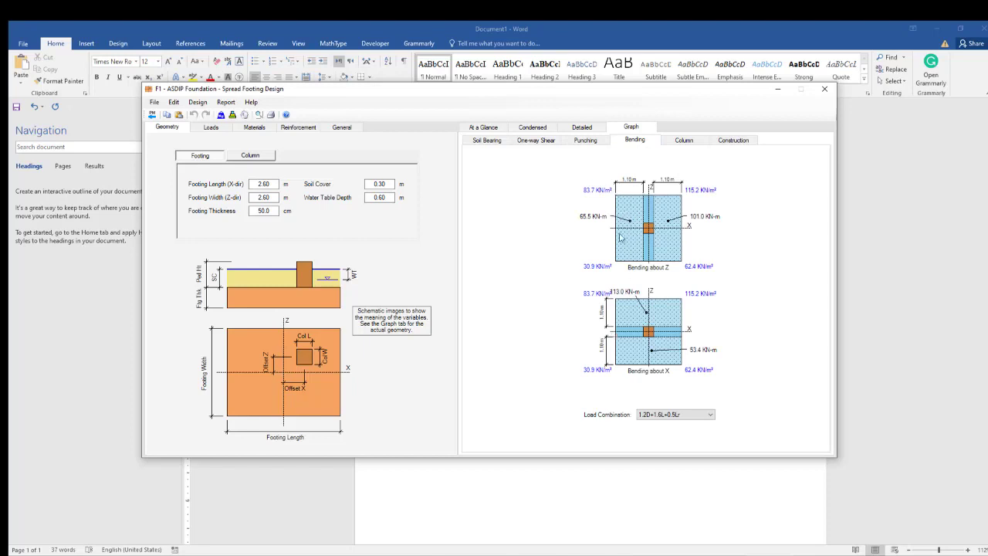
left_click(679, 141)
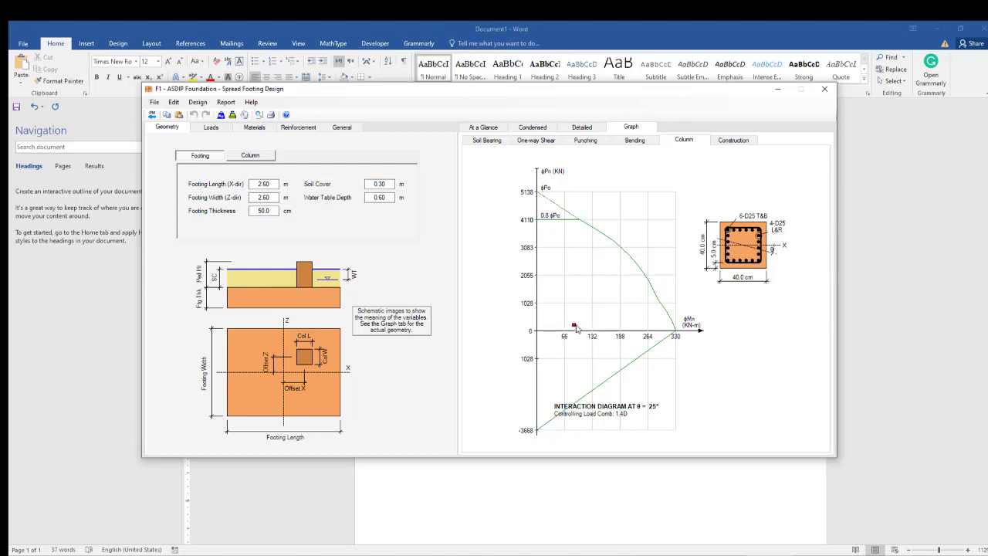
Display the Construction elevation and plan drawings of footing F1
left_click(729, 141)
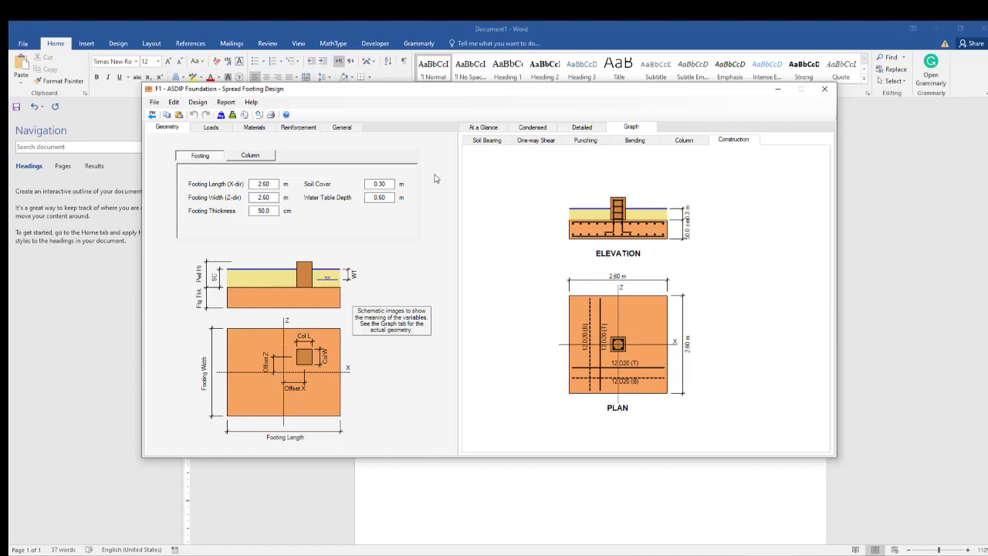
Start printing the Detailed Report from the Report menu
left_click(226, 102)
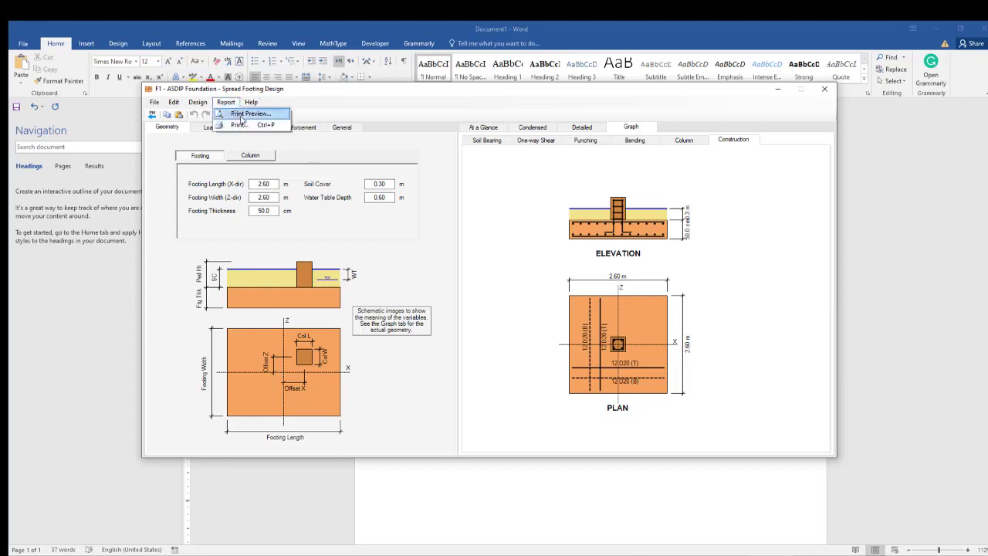
left_click(252, 125)
left_click(478, 269)
left_click(464, 303)
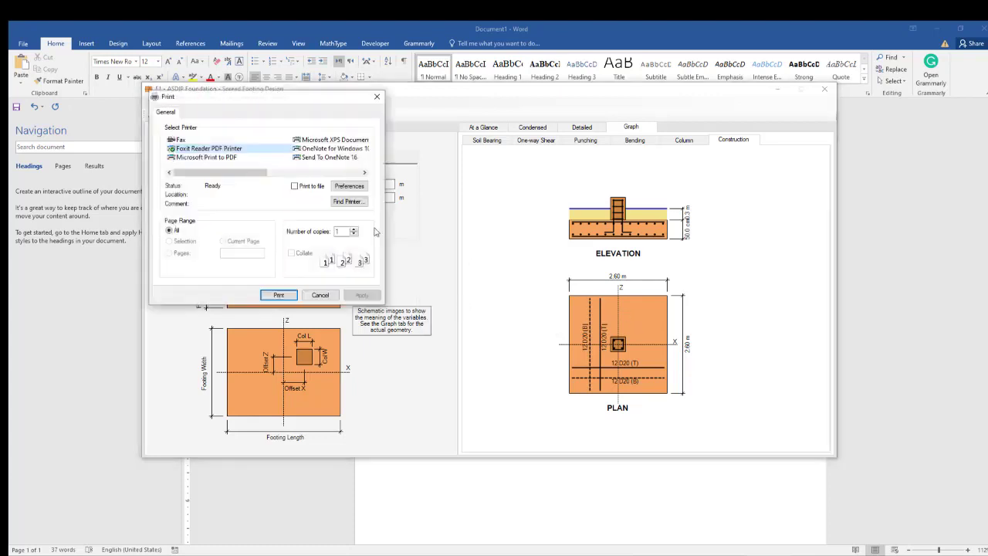
Print to Foxit Reader PDF Printer as 'Design of Foundation 1' on the Desktop and open it
left_click(277, 295)
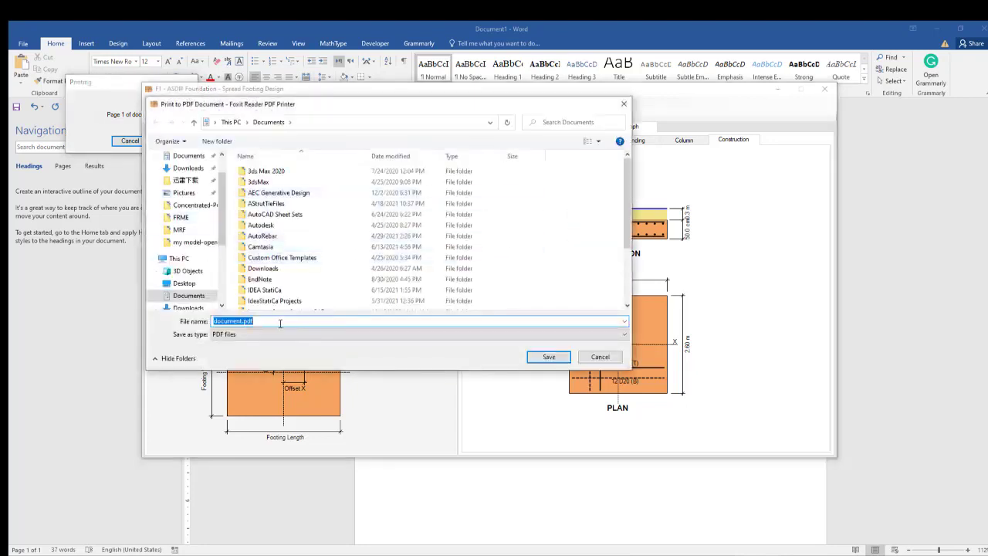
type("Foundation 1")
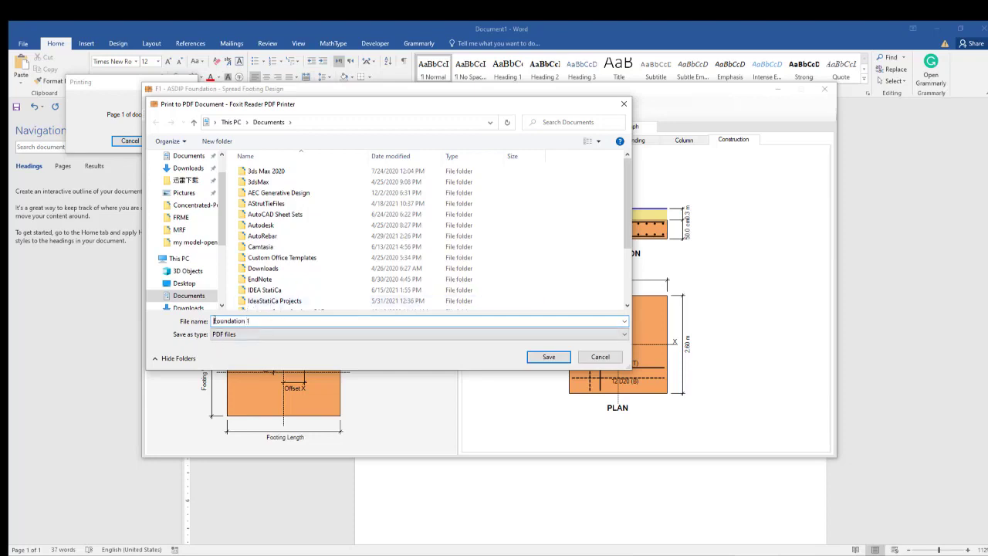
type("Design of")
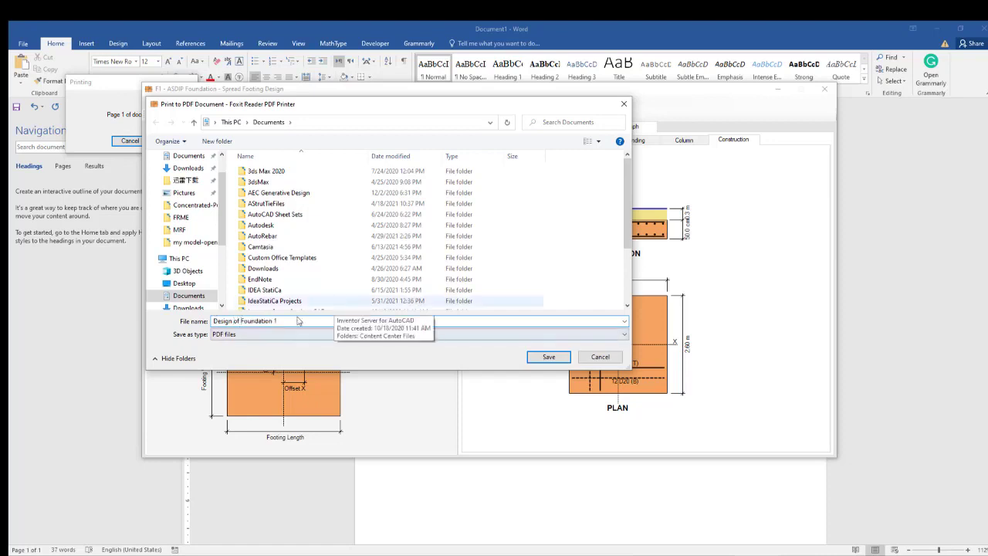
left_click(184, 284)
left_click(556, 360)
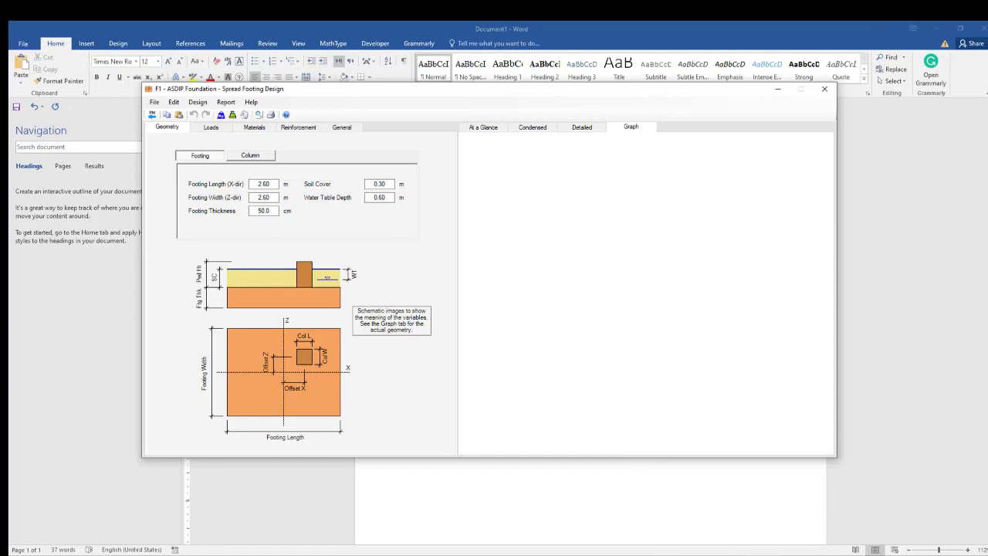
left_click(848, 555)
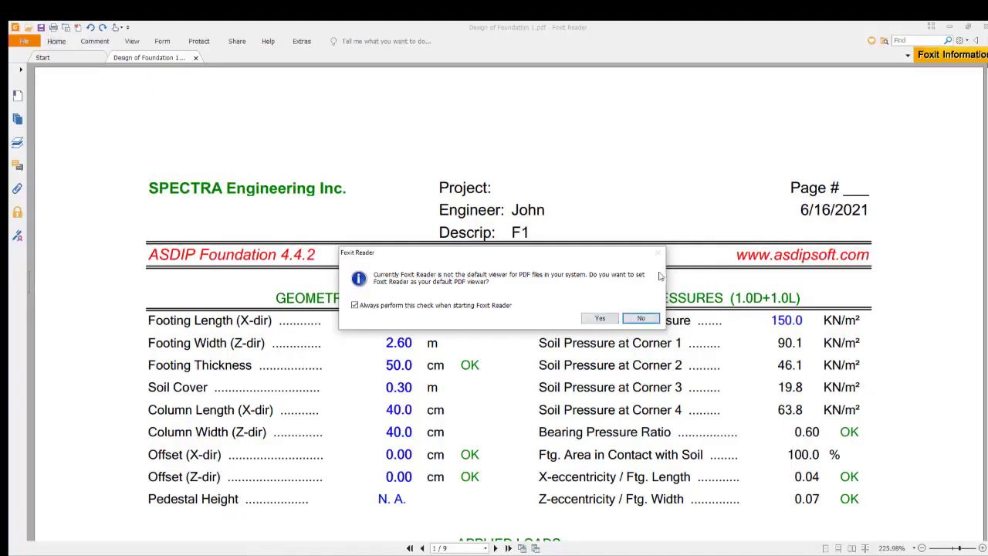
Decline making Foxit the default PDF viewer and scroll through the report's opening pages
left_click(637, 319)
scroll(471, 244, "down", 1)
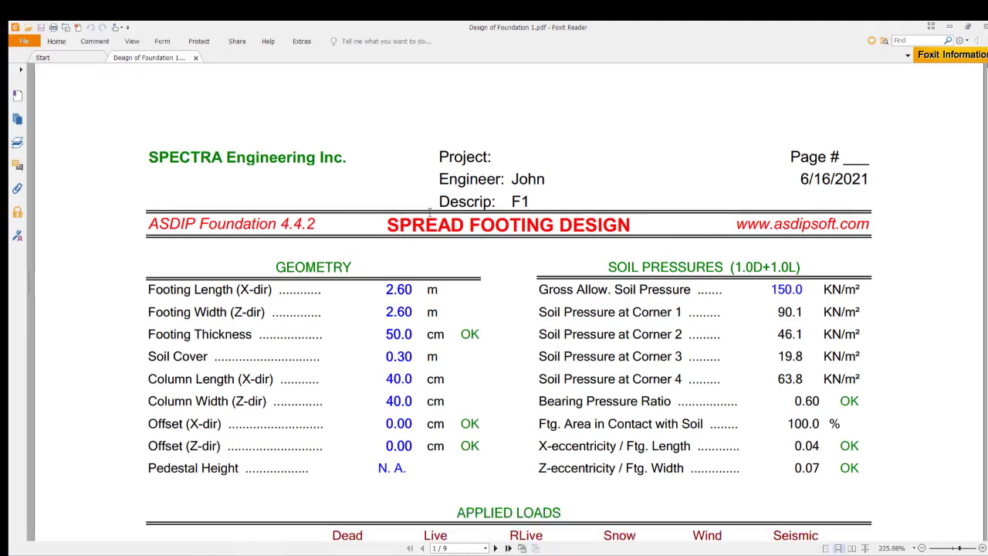
scroll(434, 187, "down", 1)
scroll(436, 187, "down", 3)
scroll(515, 212, "up", 1)
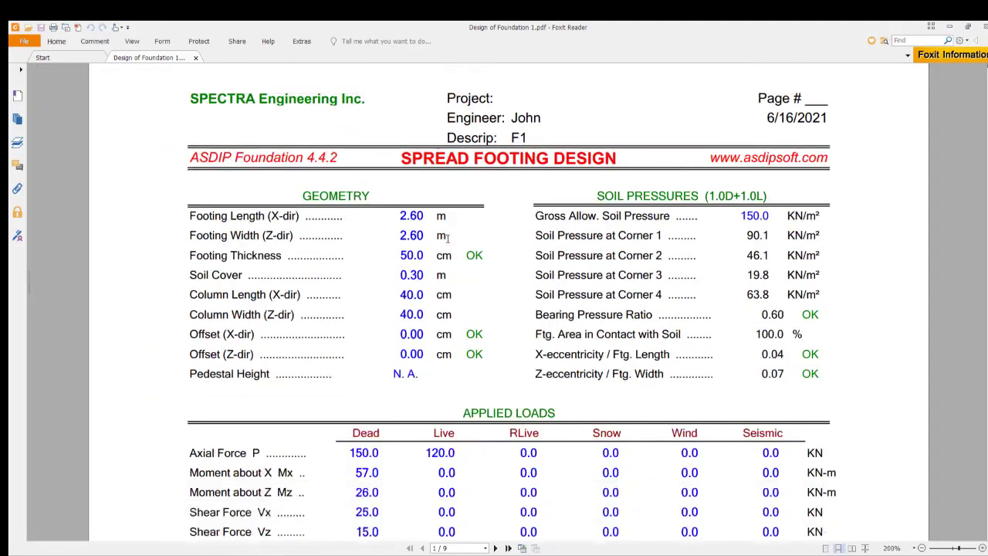
scroll(300, 230, "down", 3)
scroll(429, 265, "down", 9)
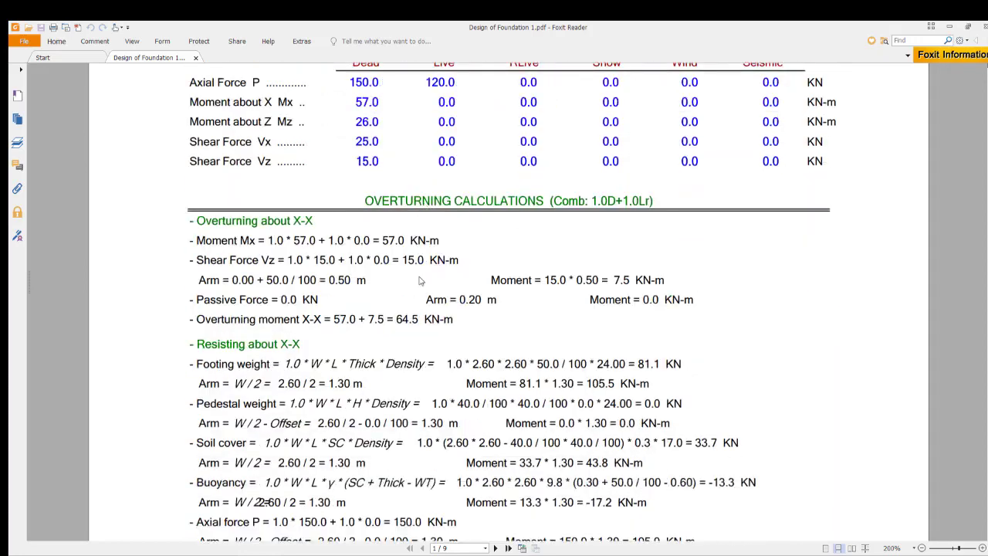
Review page 3's one-way shear checks and select the ACI Eq. (22.5.5.1) reference
scroll(421, 280, "down", 8)
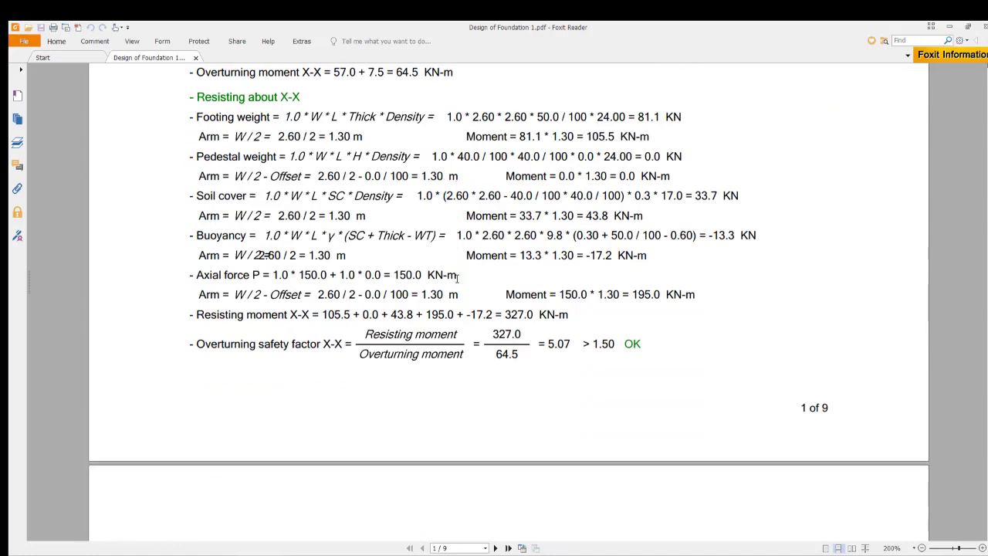
scroll(454, 276, "down", 16)
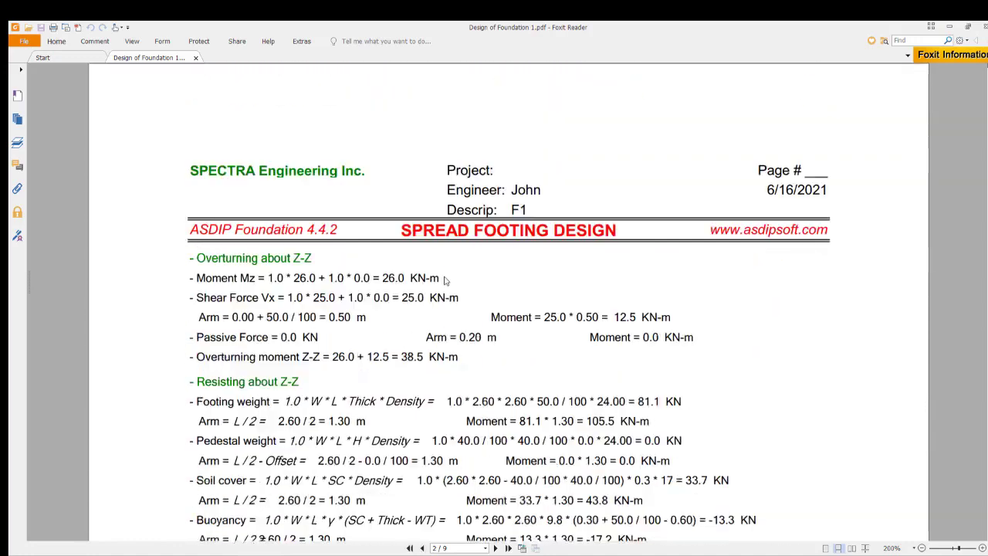
scroll(442, 276, "down", 13)
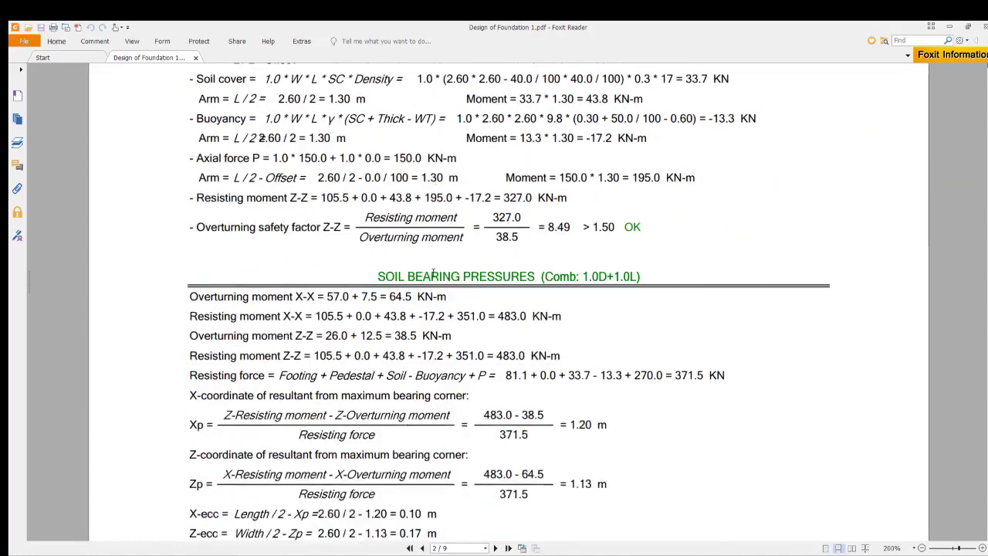
scroll(434, 276, "down", 18)
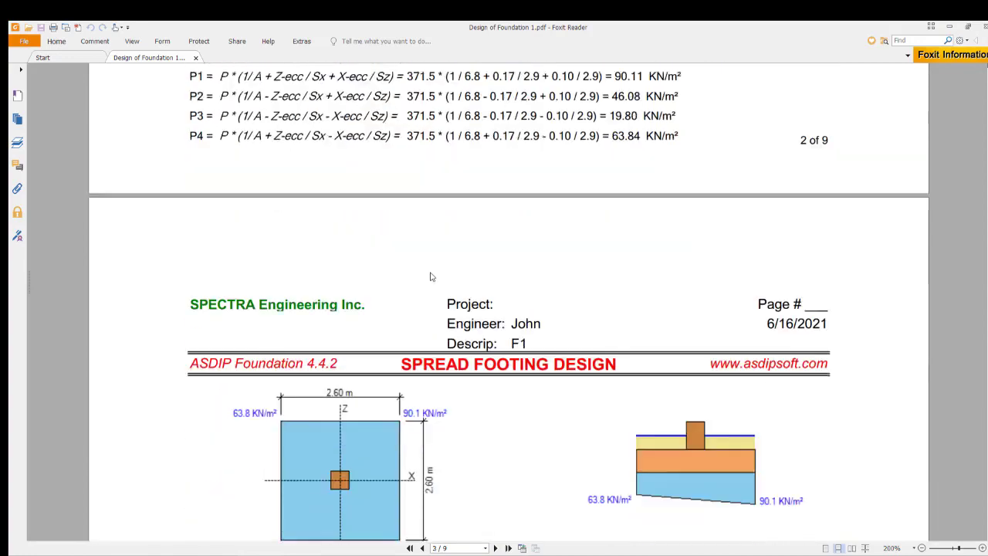
scroll(423, 281, "down", 16)
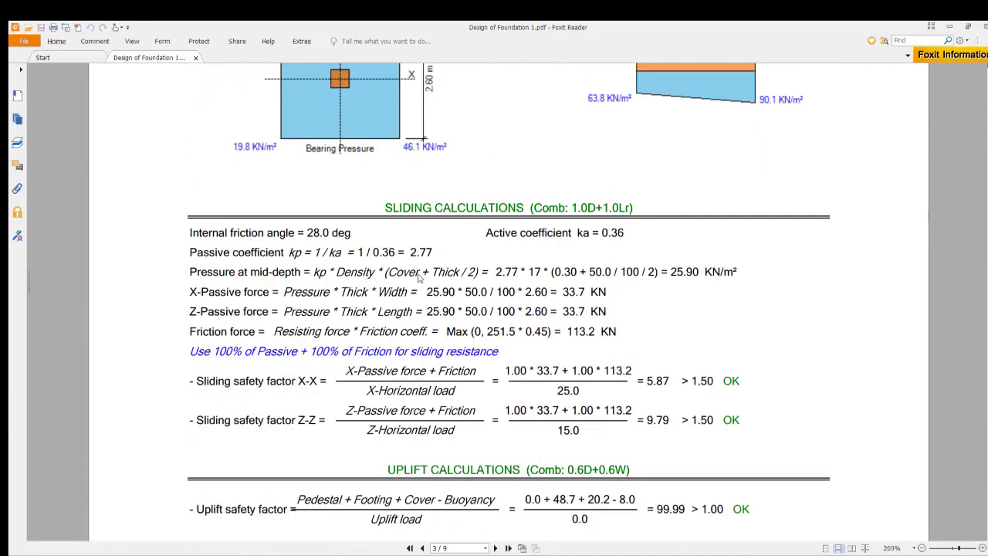
scroll(419, 277, "up", 1)
scroll(419, 277, "down", 6)
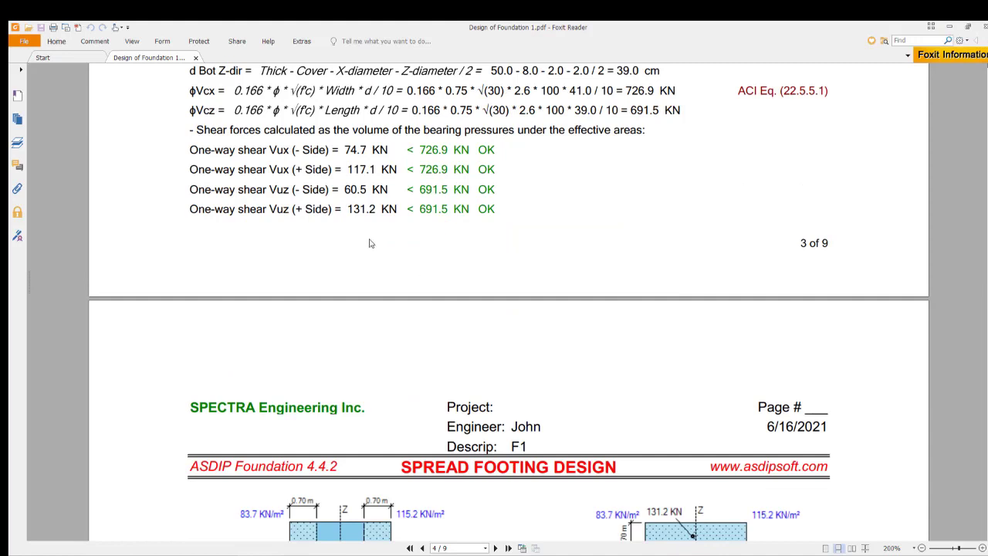
scroll(369, 243, "up", 3)
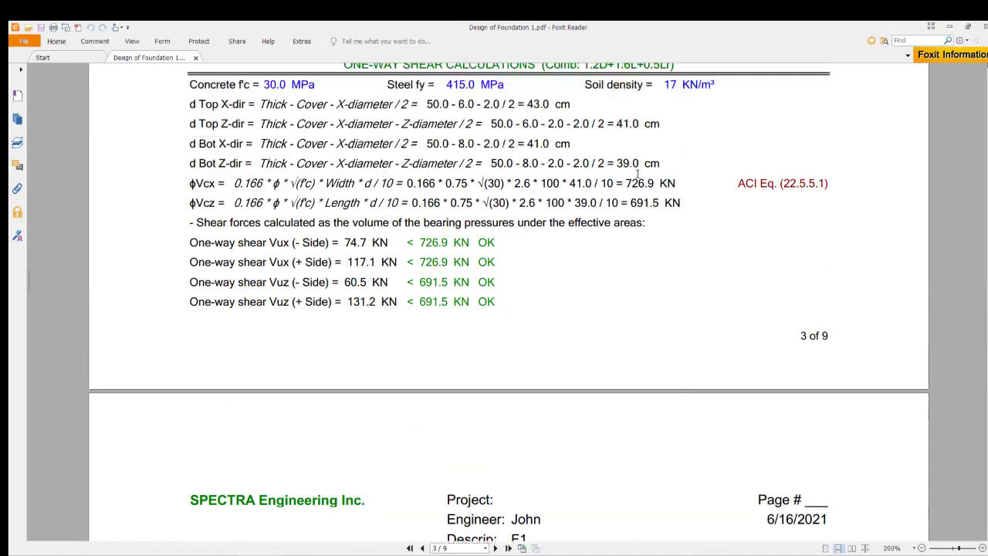
left_click_drag(736, 184, 832, 186)
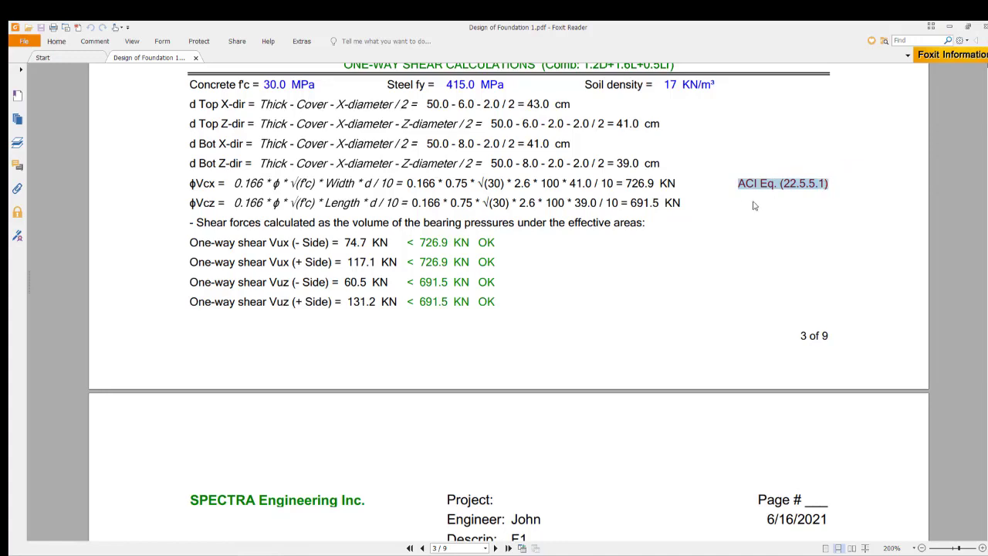
Read the flexure checks, selecting the ACI 22.2.2 and Eq. (14.5.2.1a) references
left_click(800, 186)
scroll(587, 255, "down", 14)
scroll(586, 253, "down", 6)
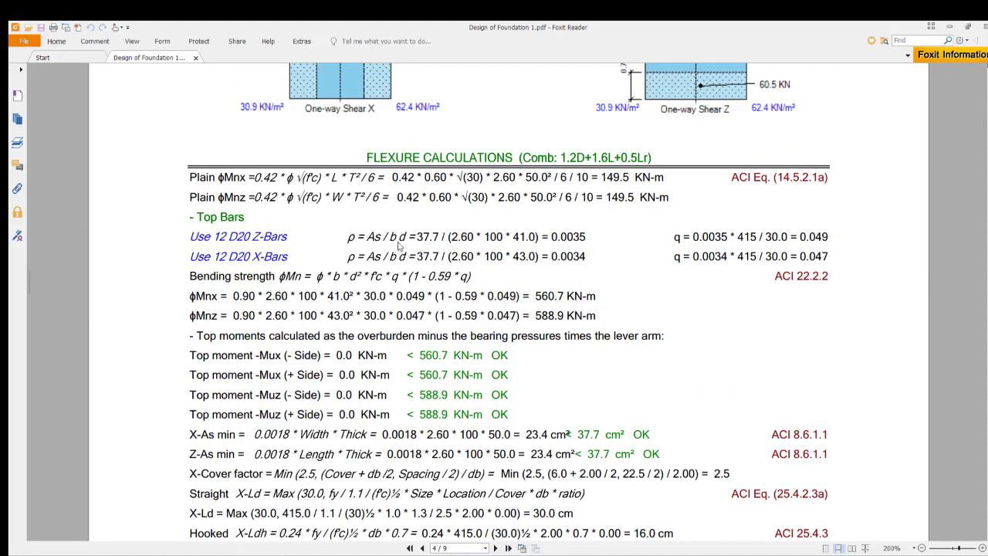
scroll(527, 308, "down", 1)
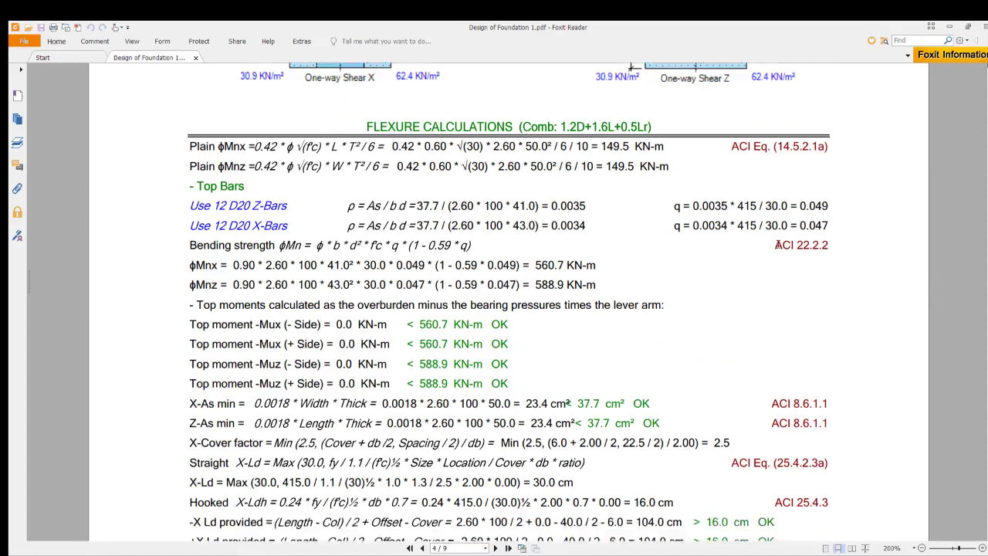
left_click_drag(774, 245, 843, 247)
left_click_drag(731, 146, 828, 147)
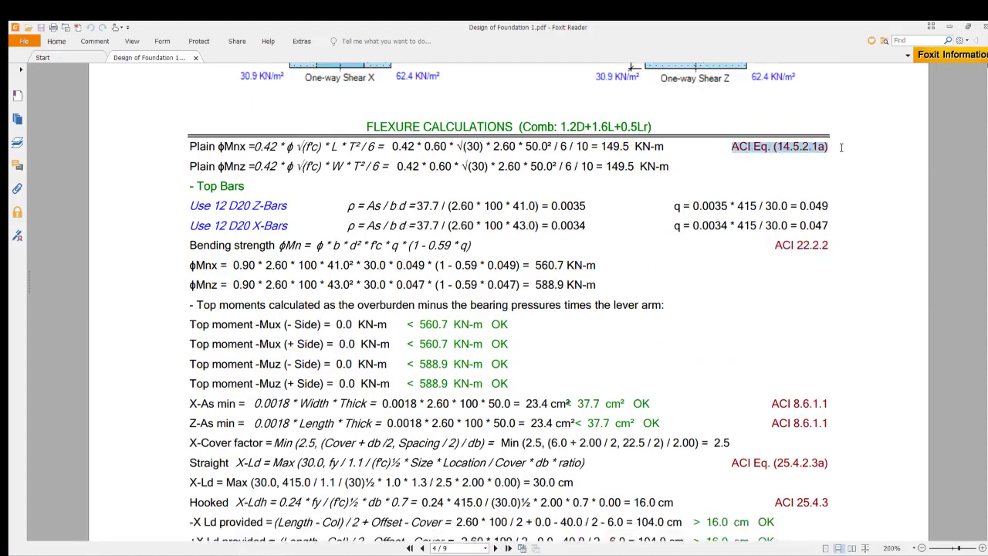
Read through the remaining pages to the ELEVATION and PLAN drawings on page 9
scroll(398, 296, "down", 10)
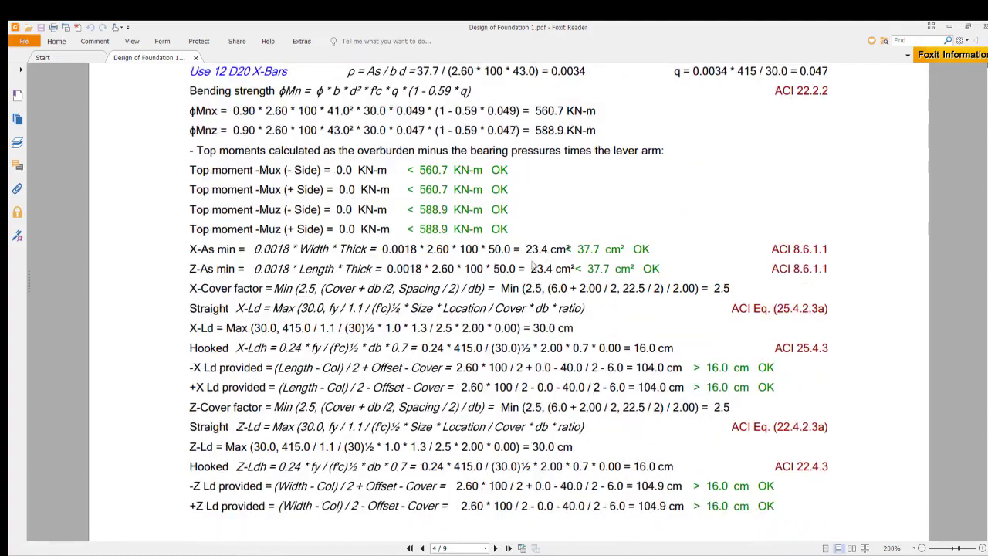
scroll(398, 295, "down", 10)
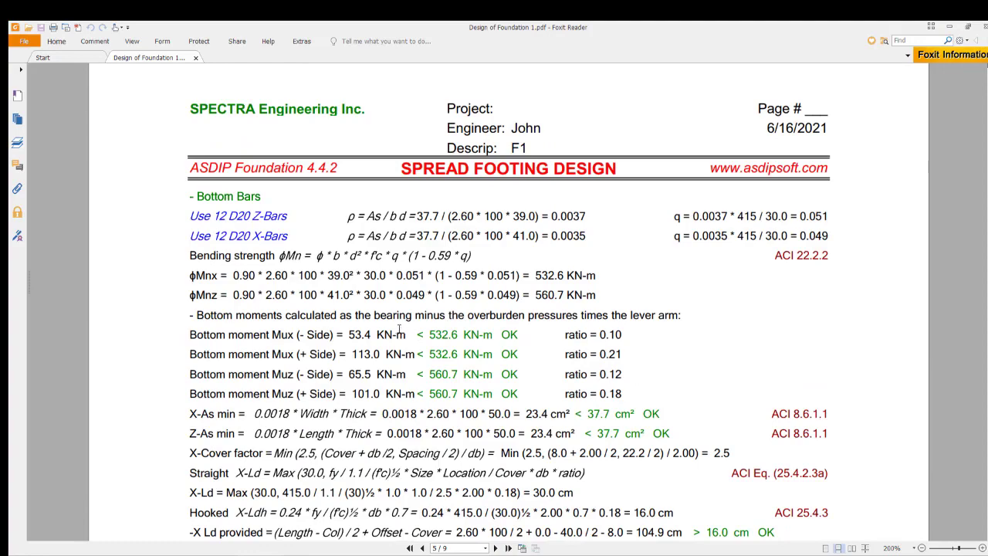
scroll(396, 327, "down", 5)
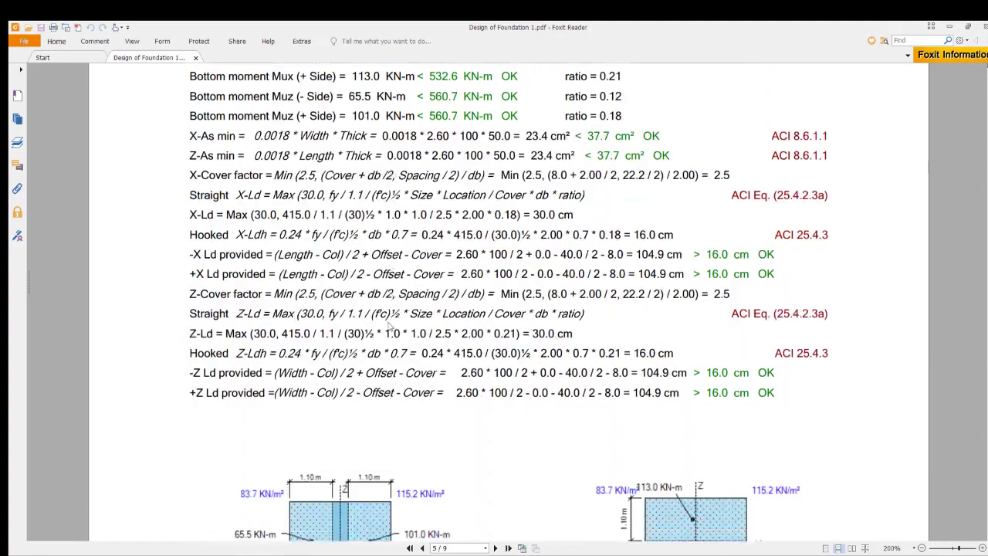
scroll(390, 328, "down", 10)
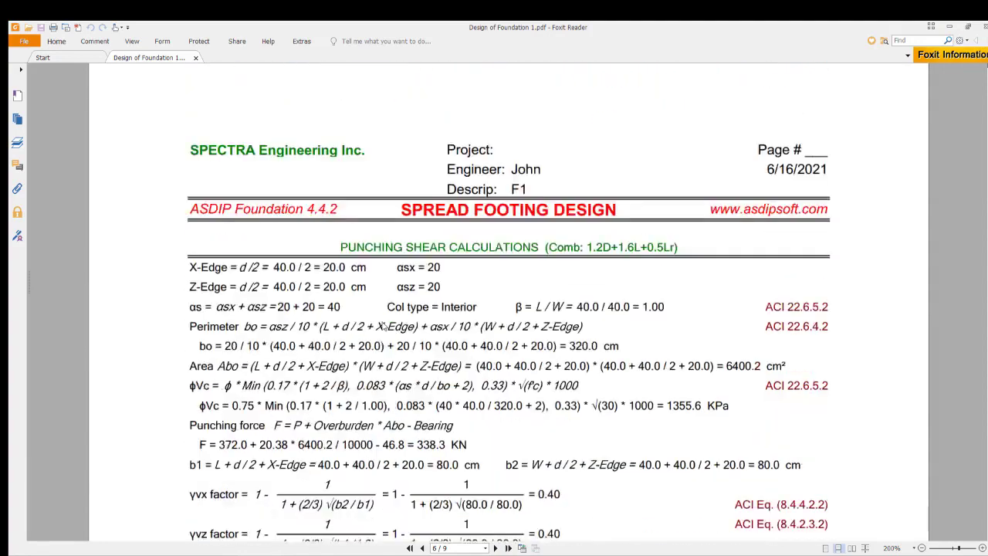
scroll(382, 326, "down", 12)
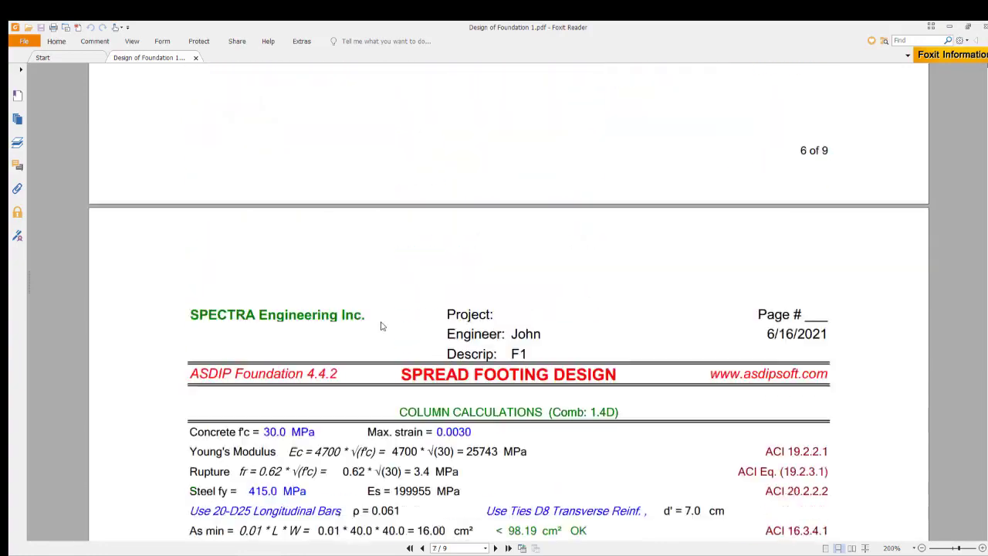
scroll(381, 322, "down", 12)
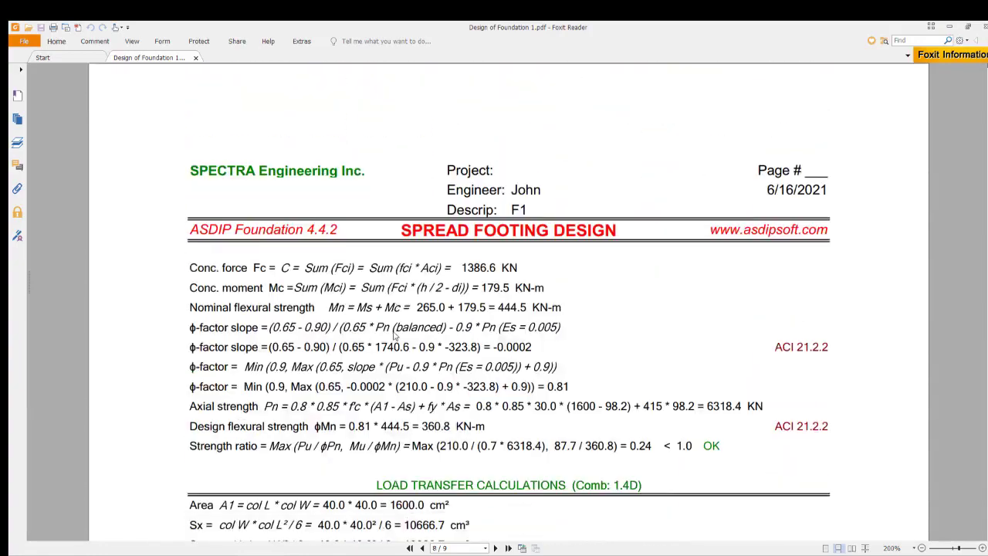
scroll(394, 335, "down", 15)
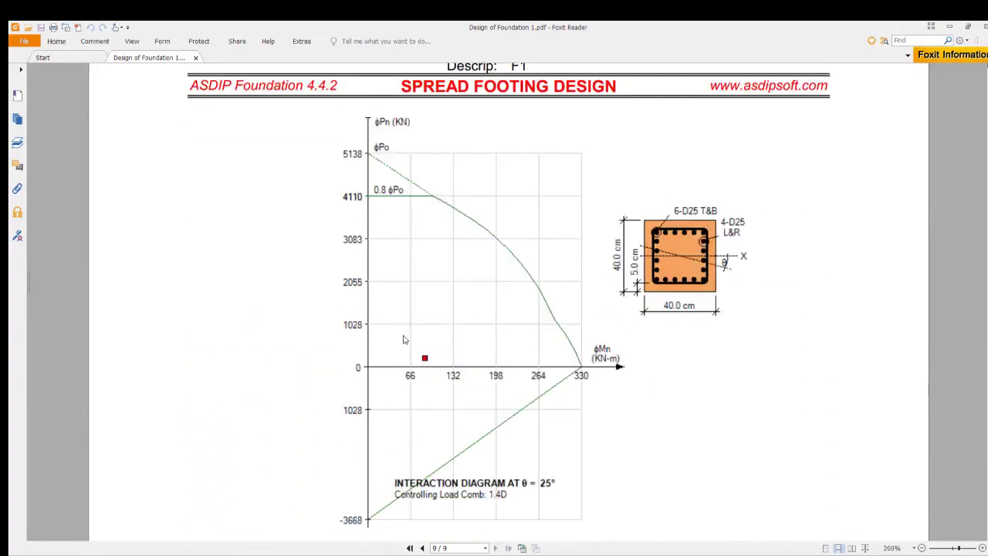
scroll(402, 338, "down", 10)
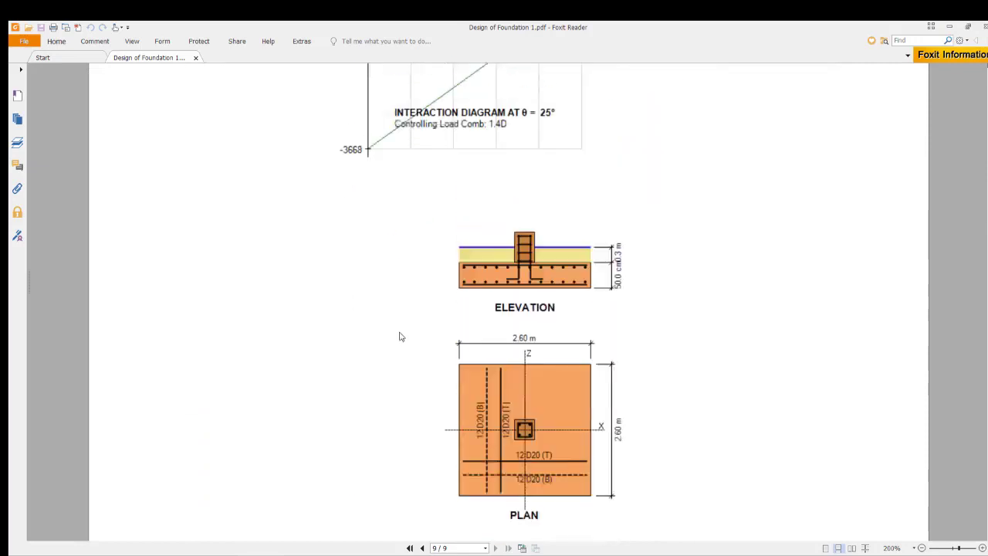
scroll(394, 329, "up", 4)
scroll(390, 319, "down", 5)
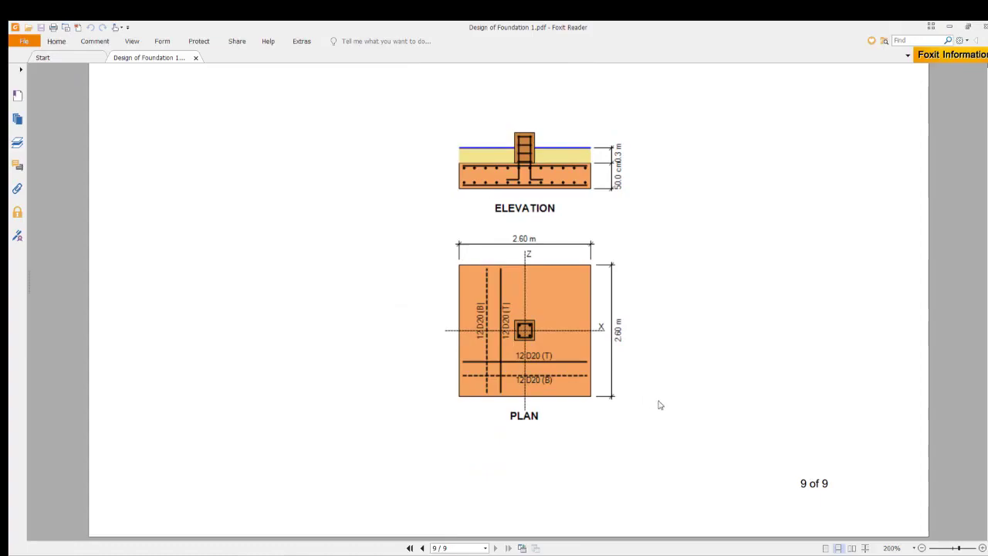